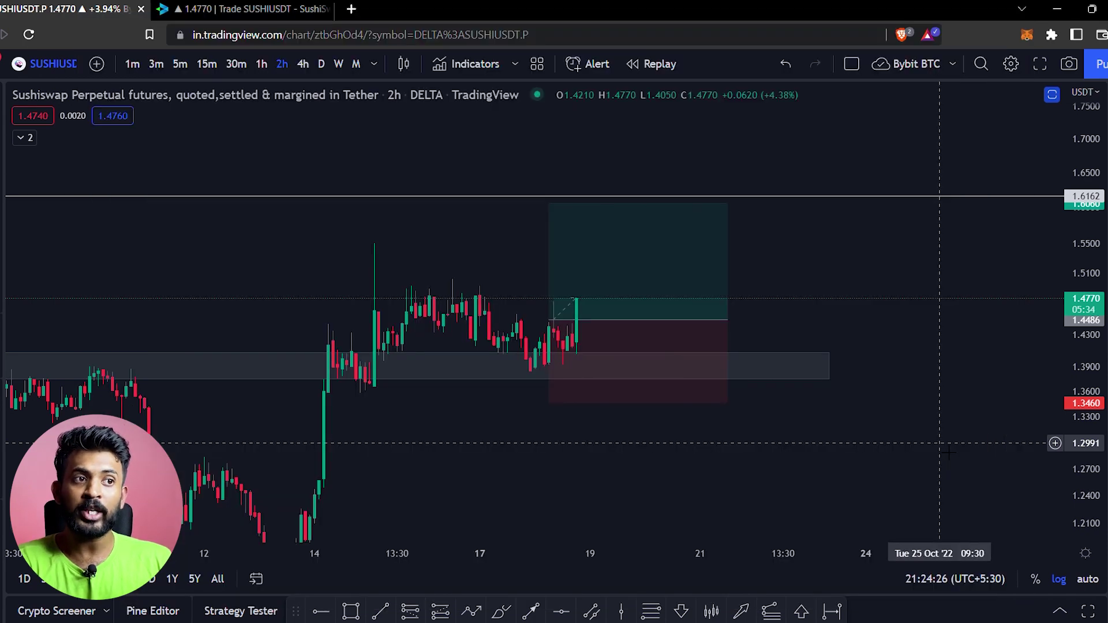
Switch to the Delta Exchange trading page and review the open SUSHIUSDT position and order book
scroll(976, 377, "down", 1)
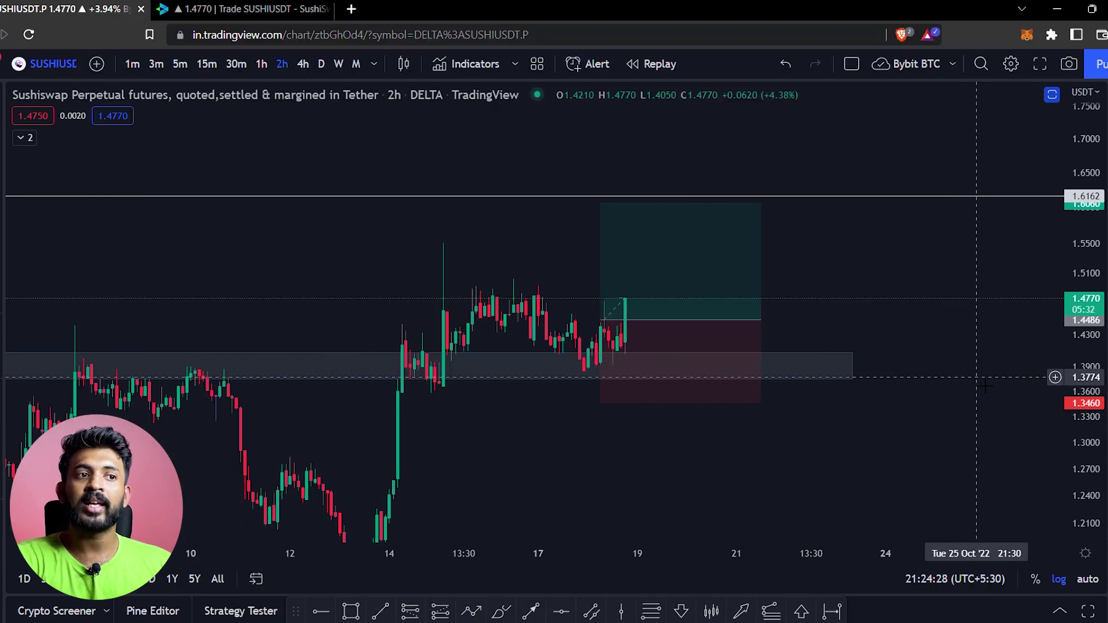
left_click_drag(958, 380, 932, 384)
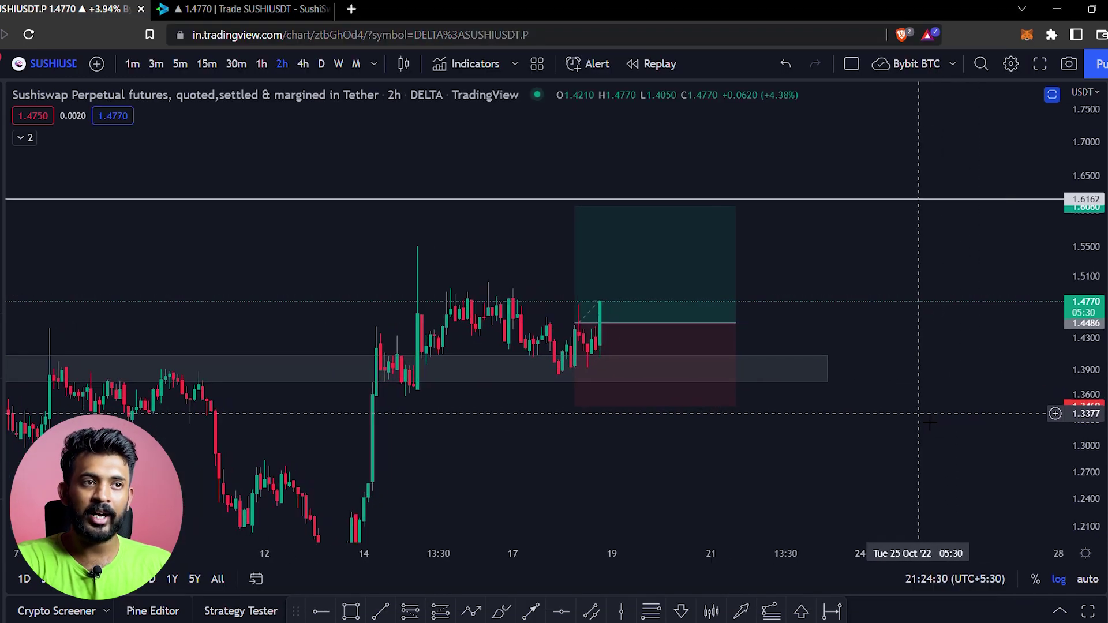
left_click(251, 9)
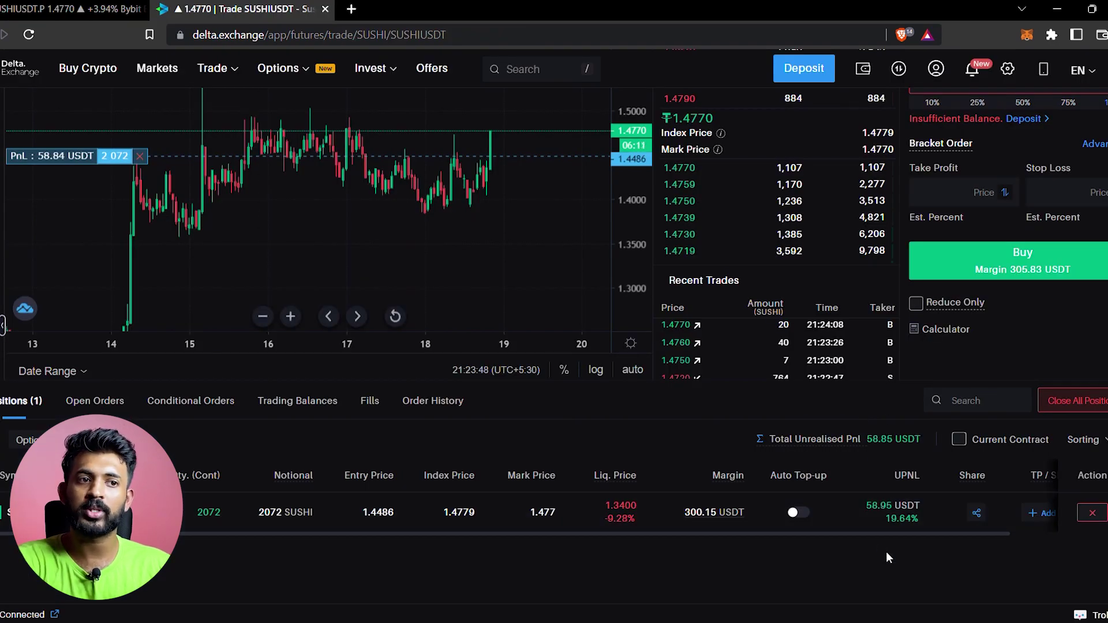
scroll(885, 552, "up", 1)
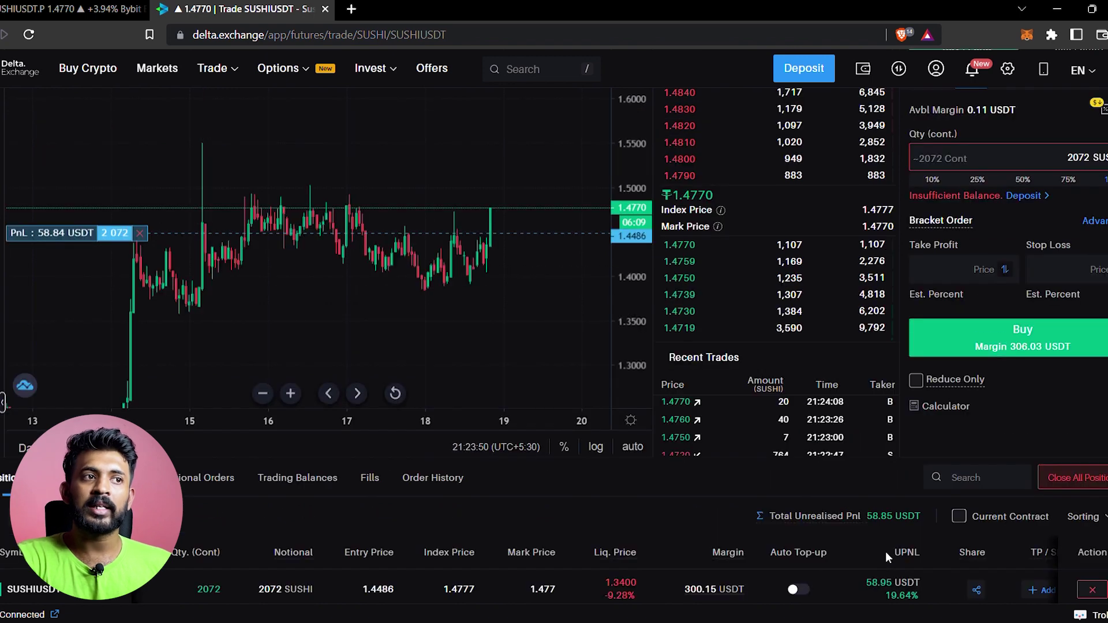
scroll(988, 409, "up", 2)
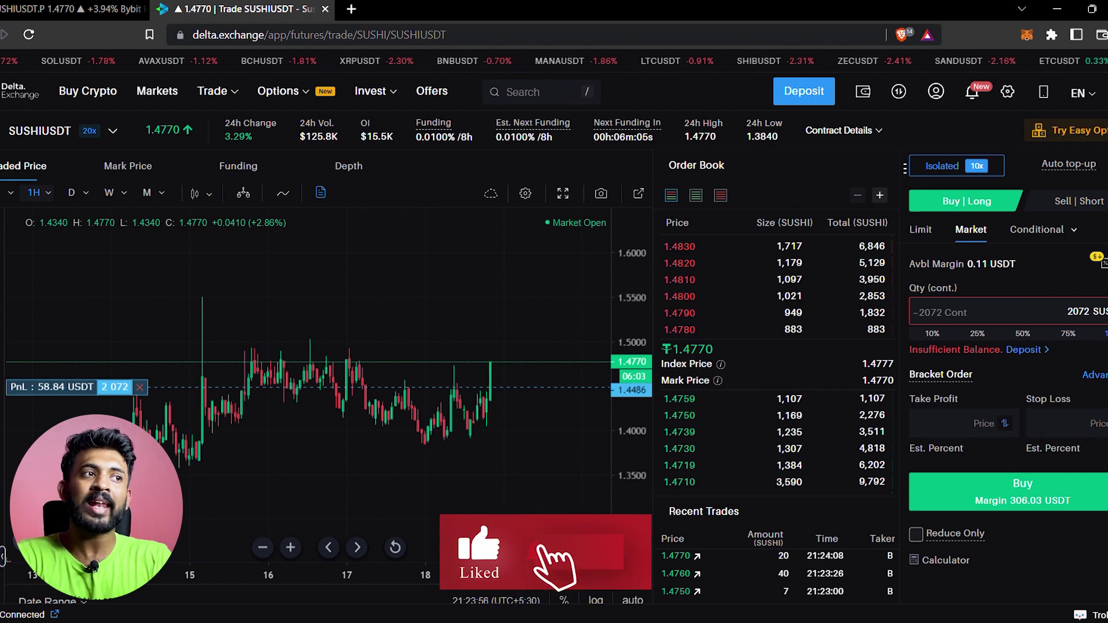
Return to the TradingView chart and set SUSHIUSDT to the 4-hour timeframe, showing the price history around the grey zone
left_click(71, 7)
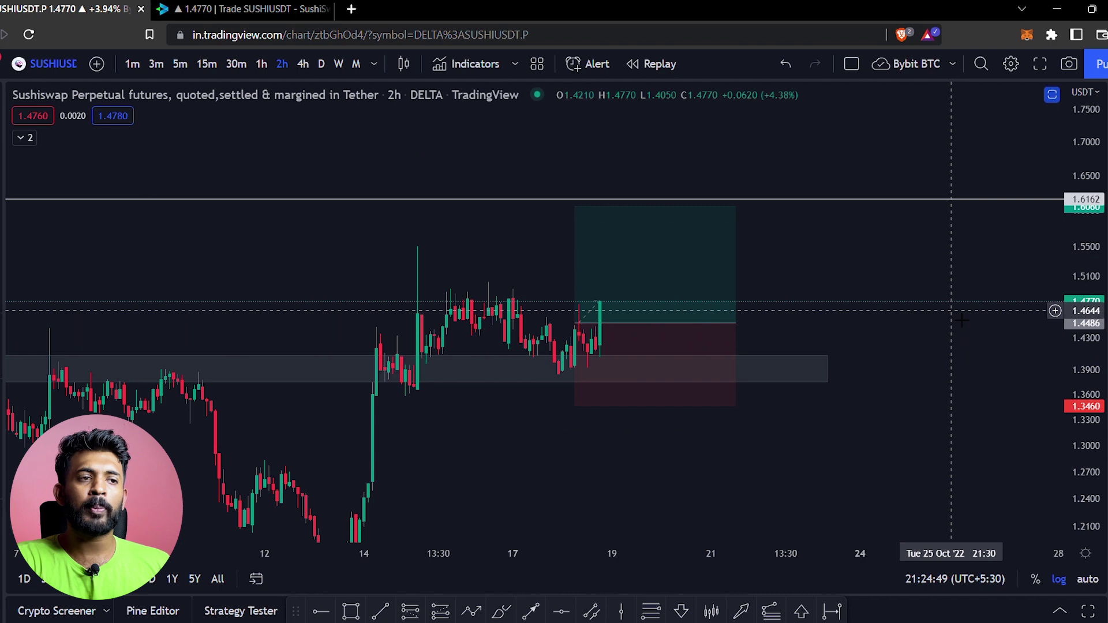
scroll(951, 311, "down", 8)
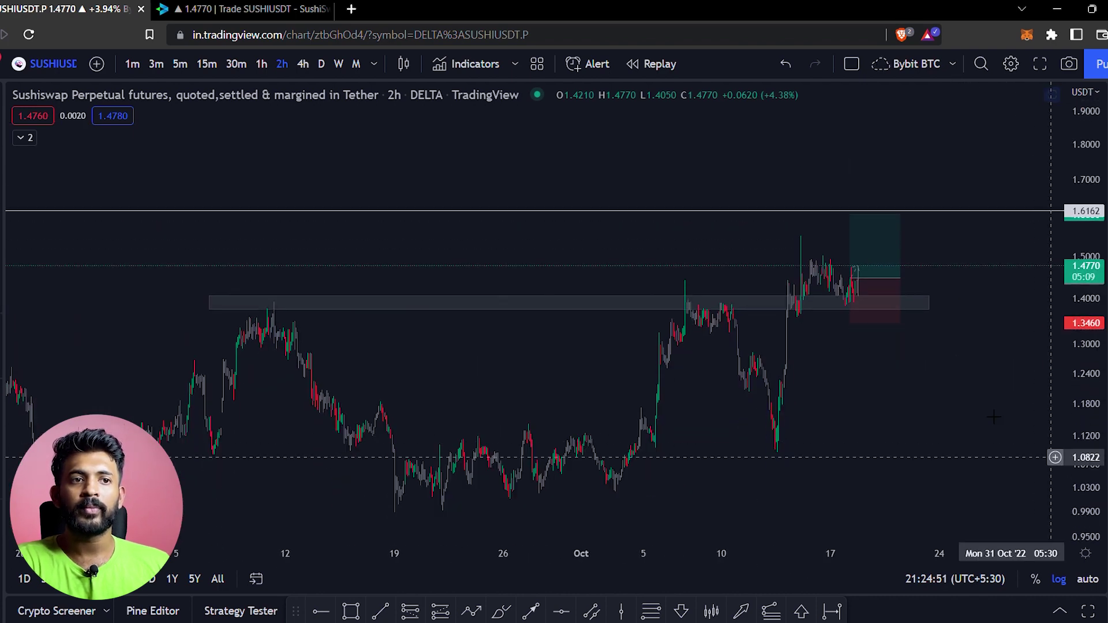
left_click(303, 64)
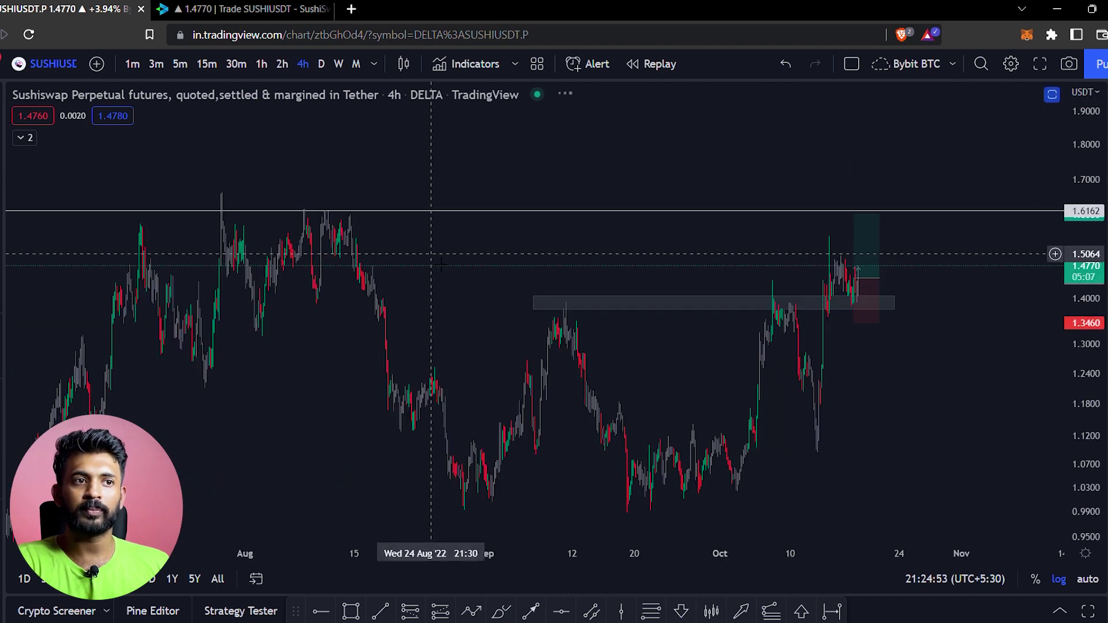
scroll(869, 386, "up", 6)
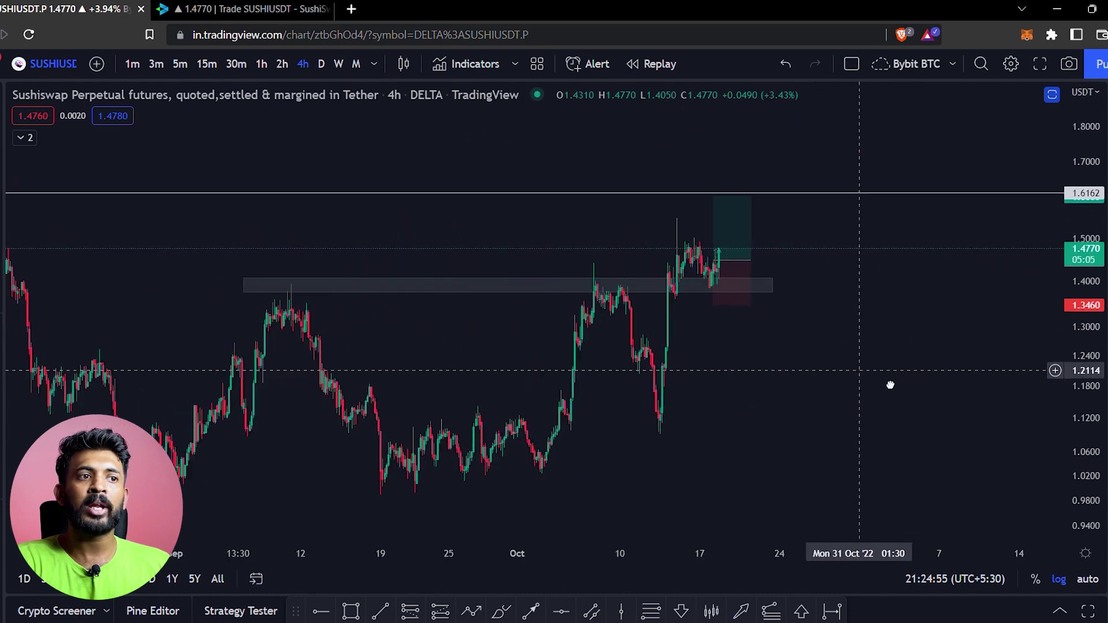
left_click_drag(846, 393, 841, 393)
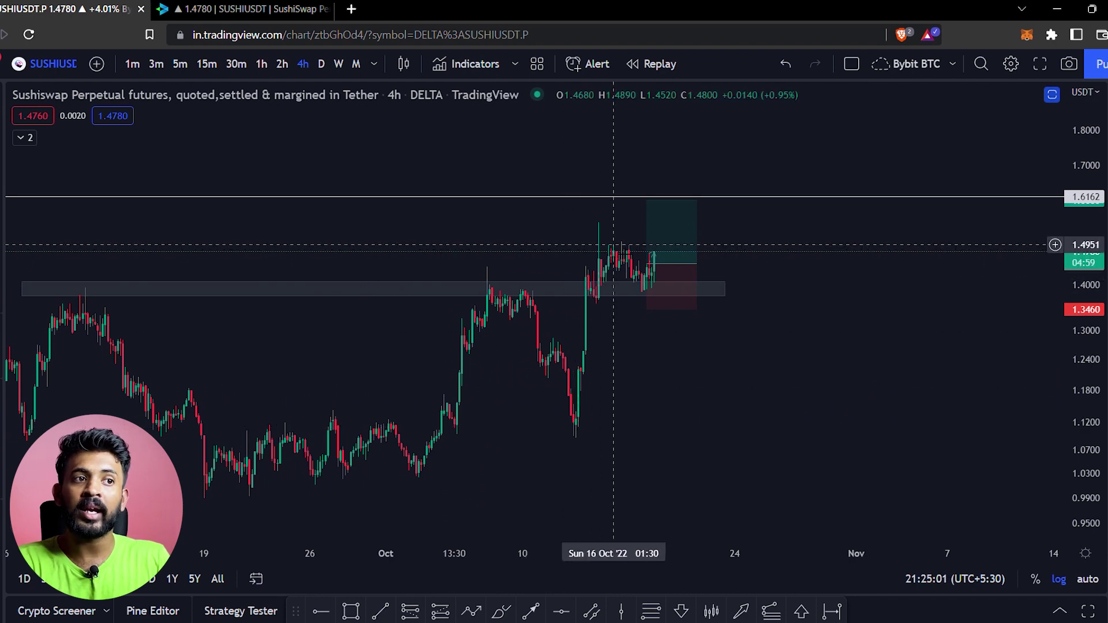
left_click_drag(616, 251, 646, 258)
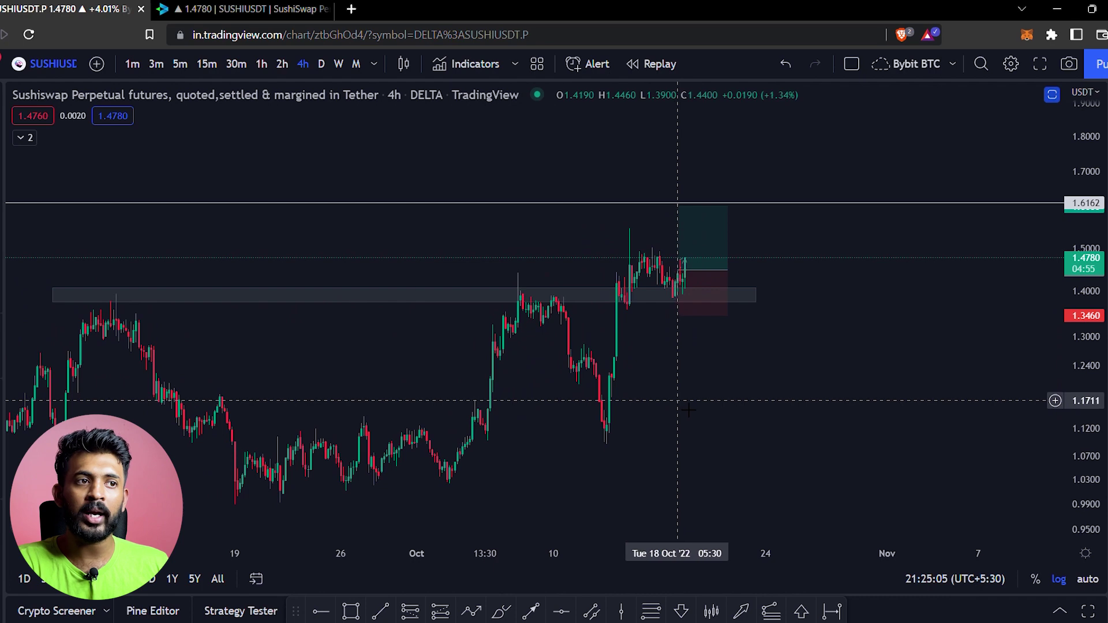
left_click_drag(687, 405, 853, 418)
left_click(506, 316)
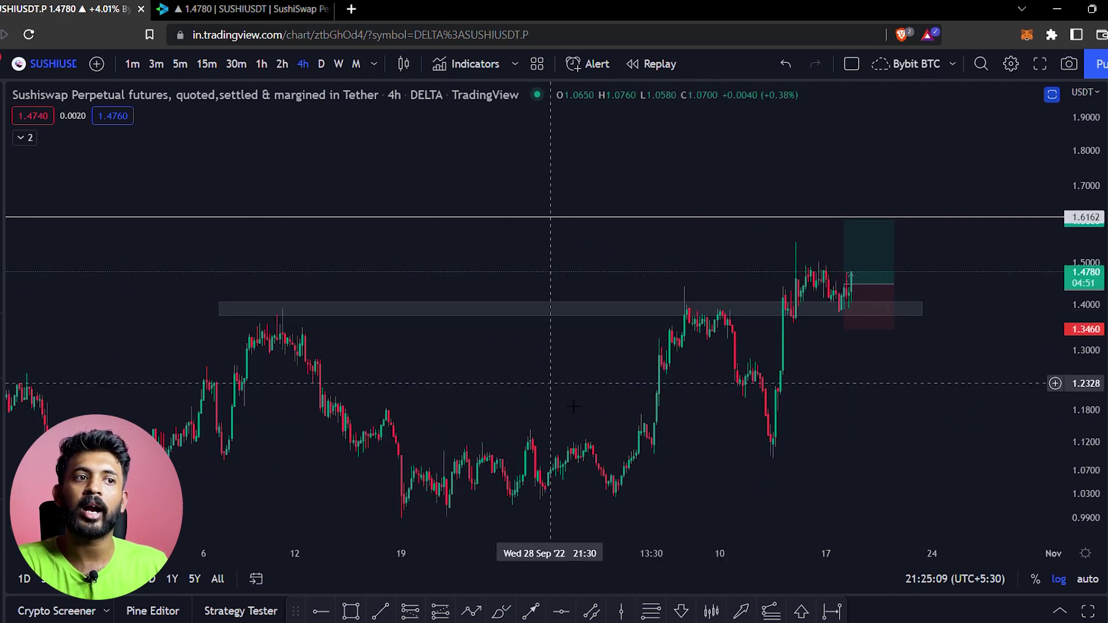
left_click(690, 373)
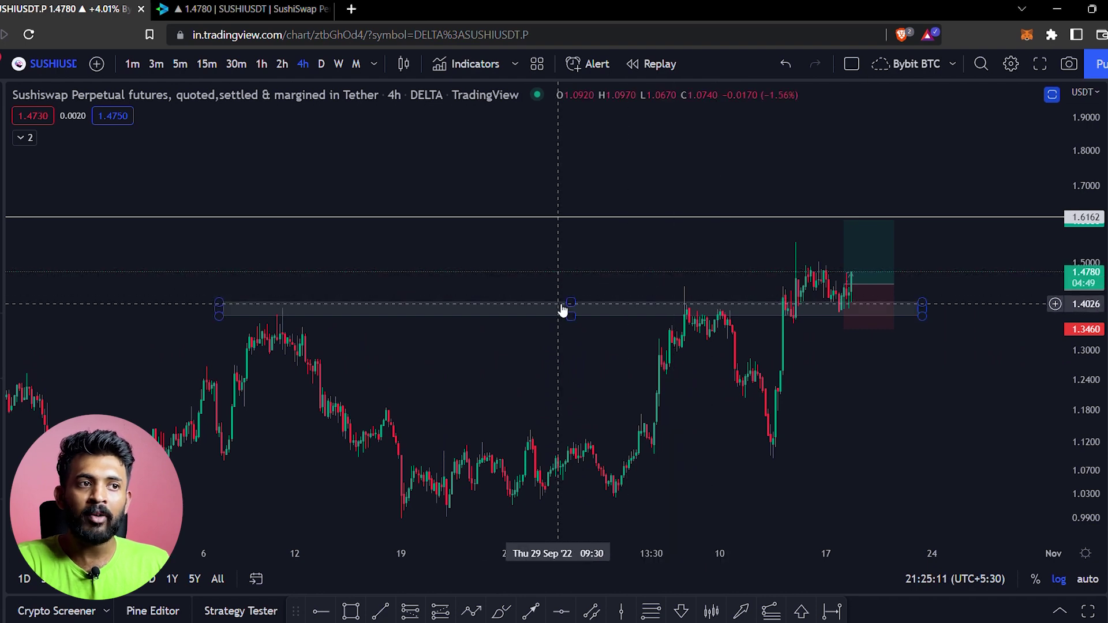
Extend the grey support/resistance rectangle backwards so that it starts in early August
scroll(584, 370, "down", 5)
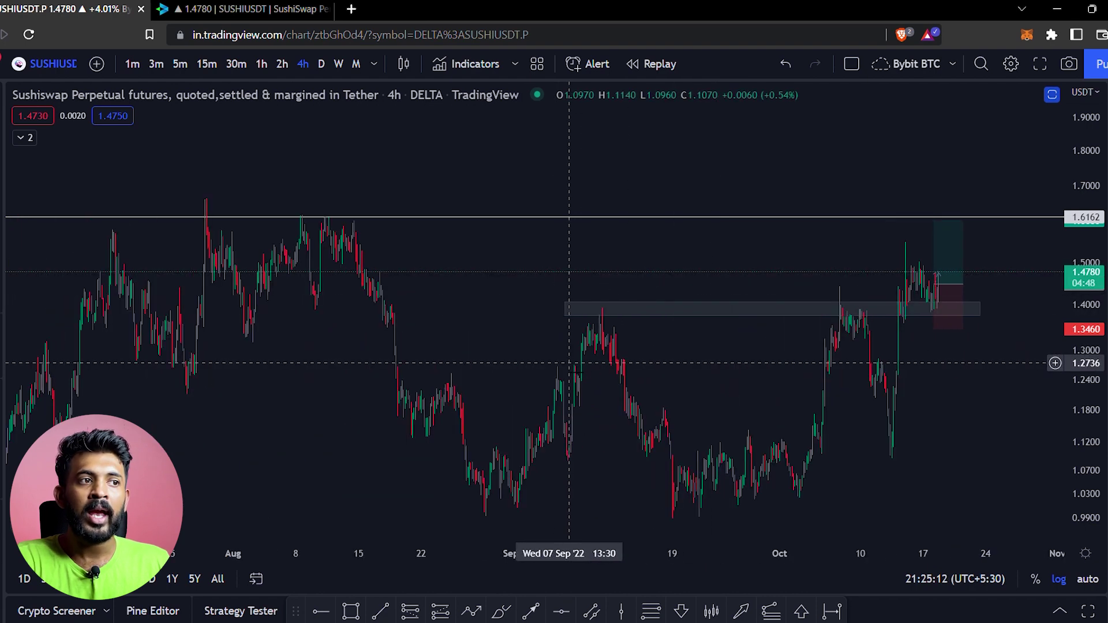
left_click(569, 309)
left_click_drag(568, 309, 264, 309)
left_click(346, 377)
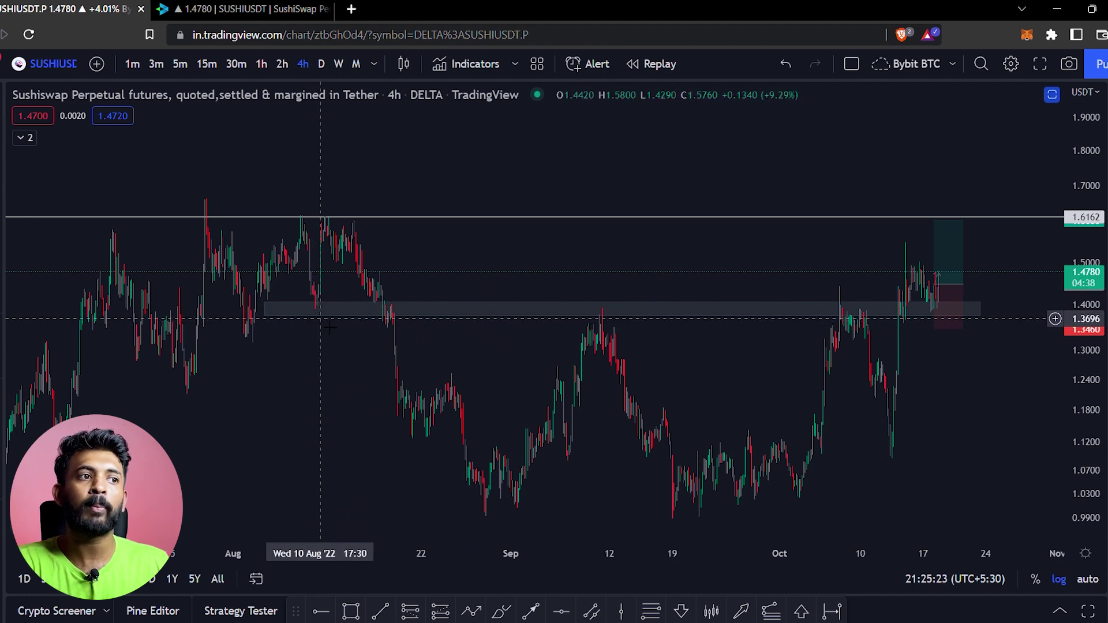
Examine on the 4-hour chart how price reacts at the extended grey zone, from the August breakdown to the October breakout
left_click(363, 318)
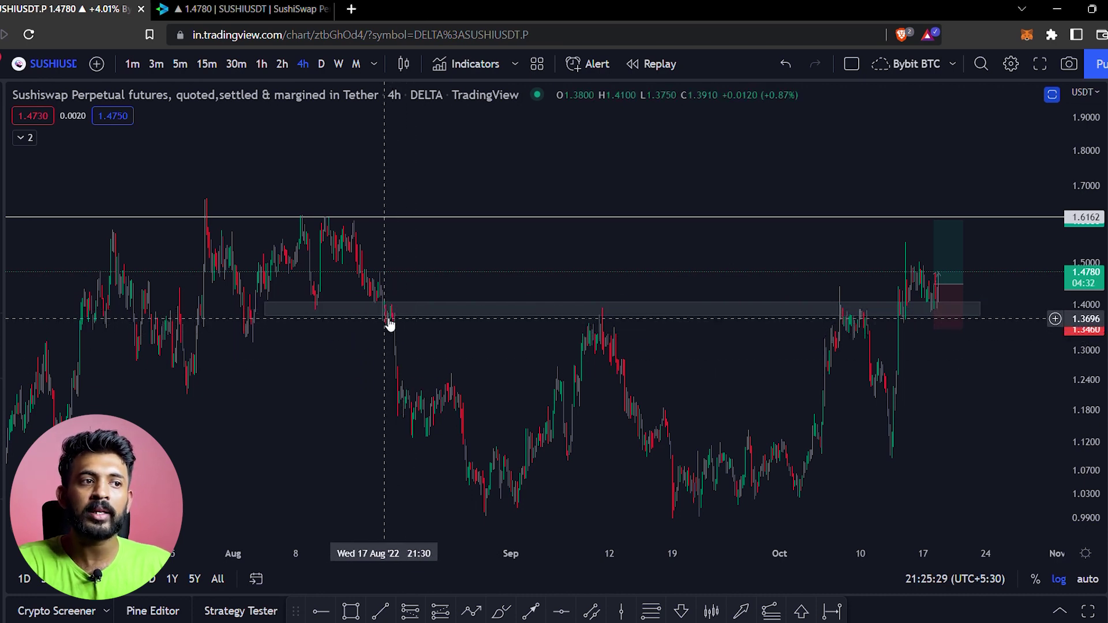
left_click_drag(493, 476, 448, 476)
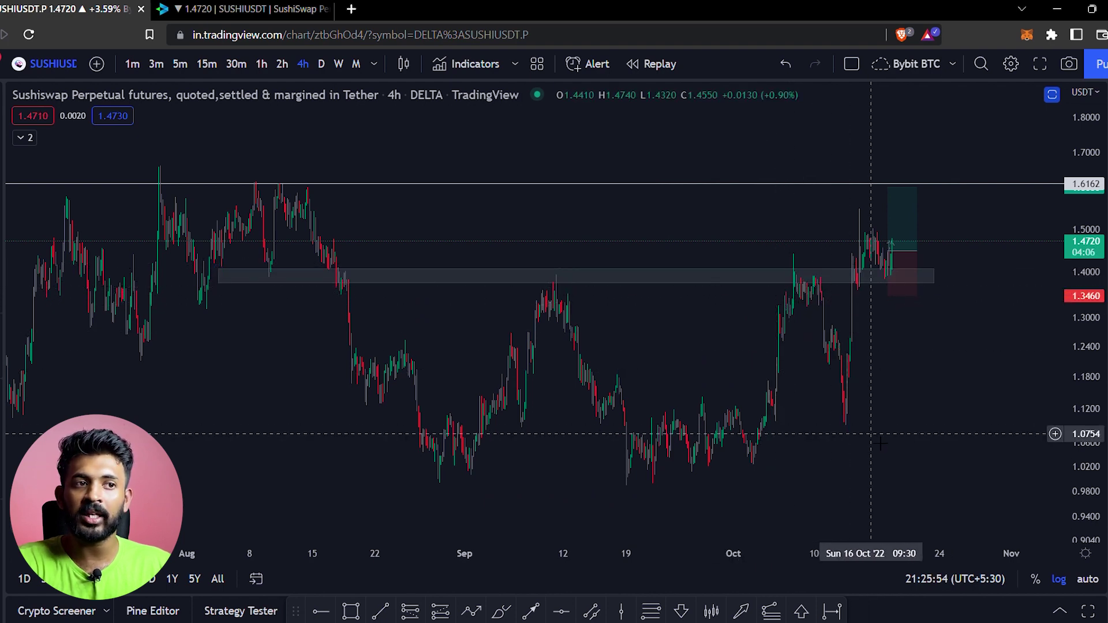
left_click_drag(929, 455, 898, 484)
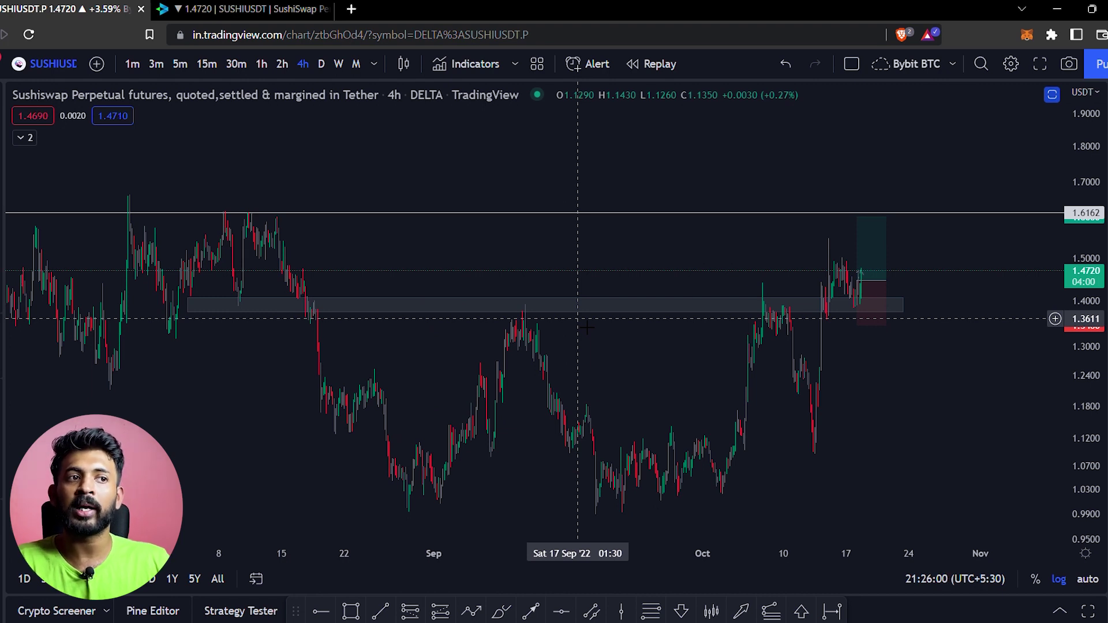
scroll(781, 323, "up", 3)
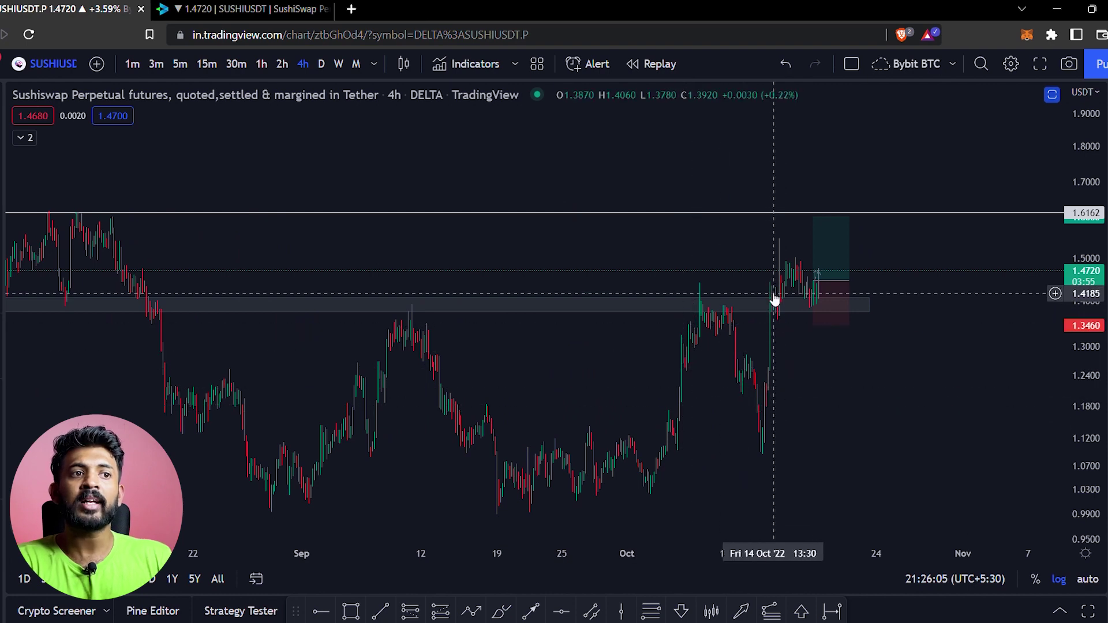
scroll(791, 404, "up", 2)
left_click_drag(802, 434, 859, 454)
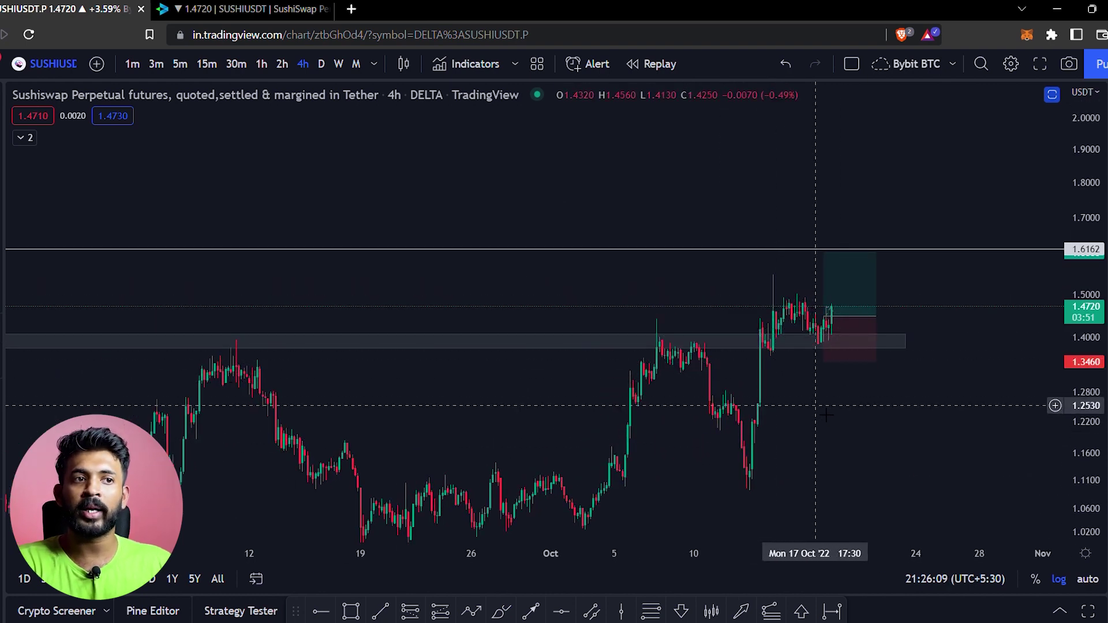
left_click_drag(819, 414, 813, 414)
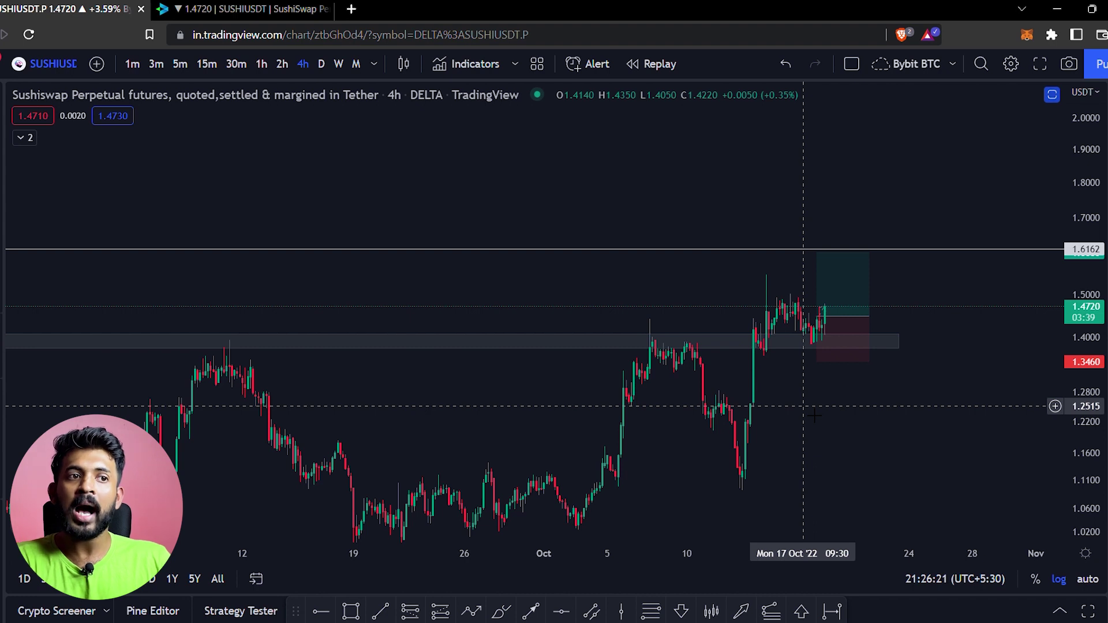
scroll(803, 407, "up", 3)
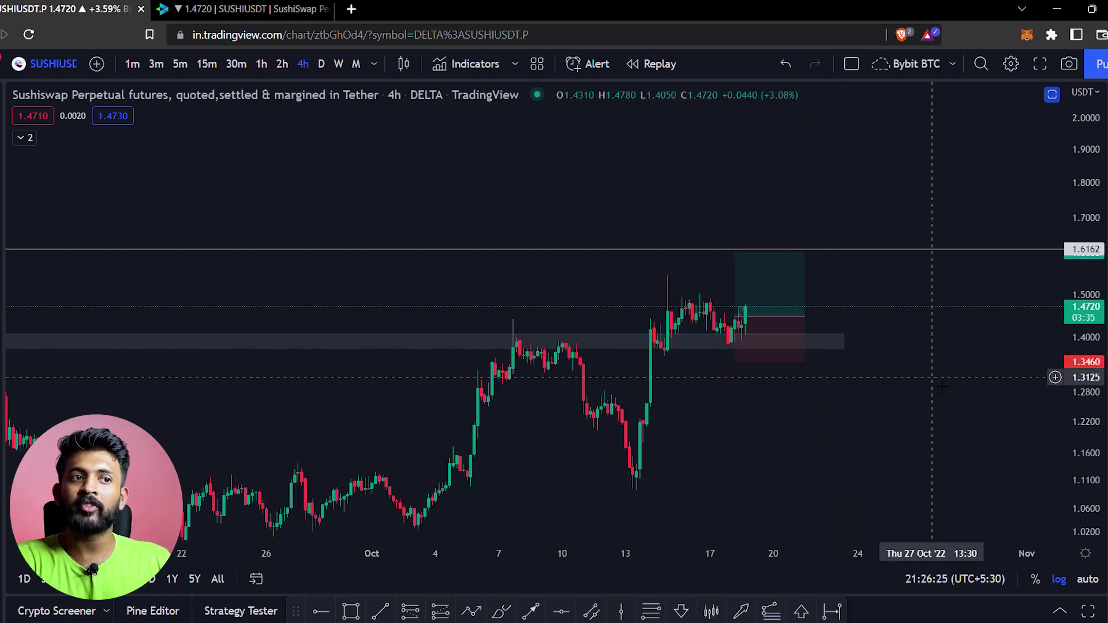
scroll(871, 395, "left", 2)
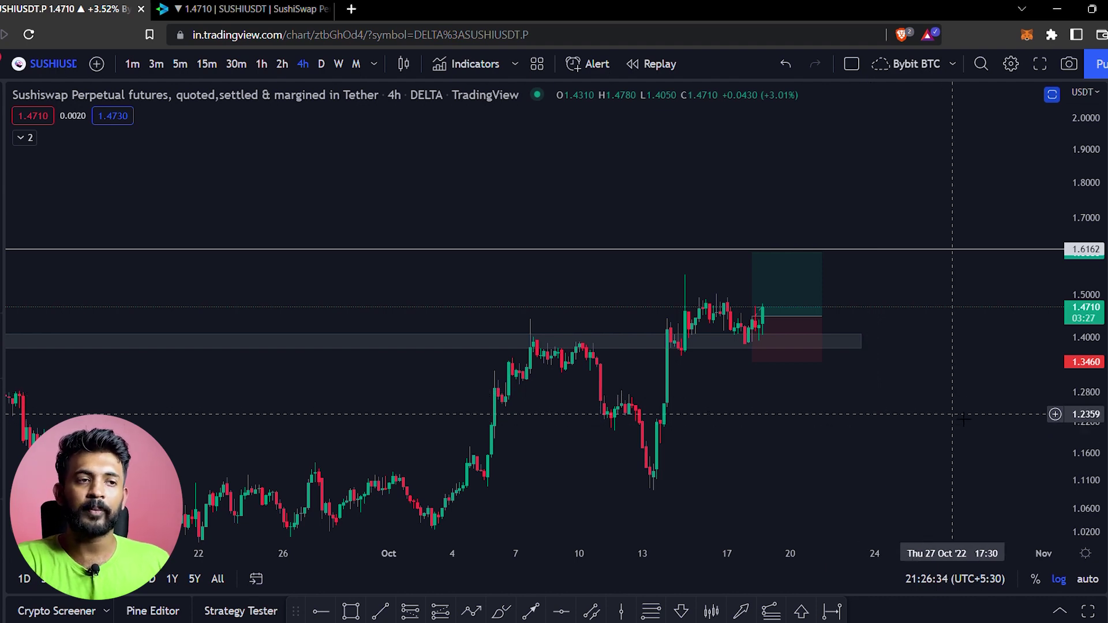
Switch to the 1-hour timeframe and examine the October retest of the grey zone and the long position's entry
left_click(261, 64)
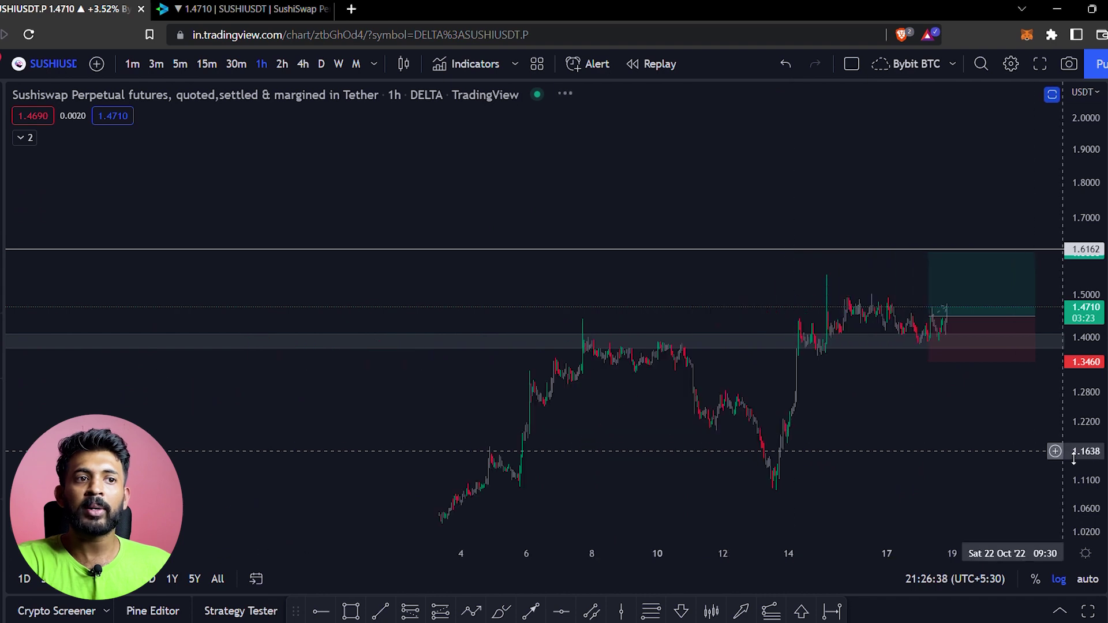
scroll(1002, 404, "up", 3)
scroll(685, 383, "up", 1)
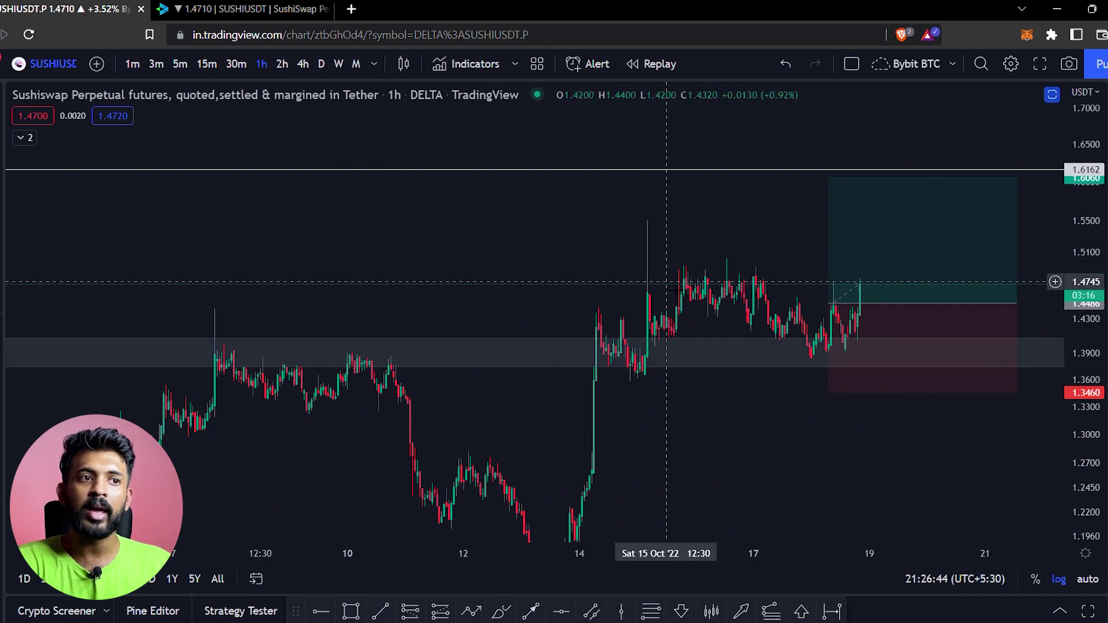
scroll(744, 311, "up", 2)
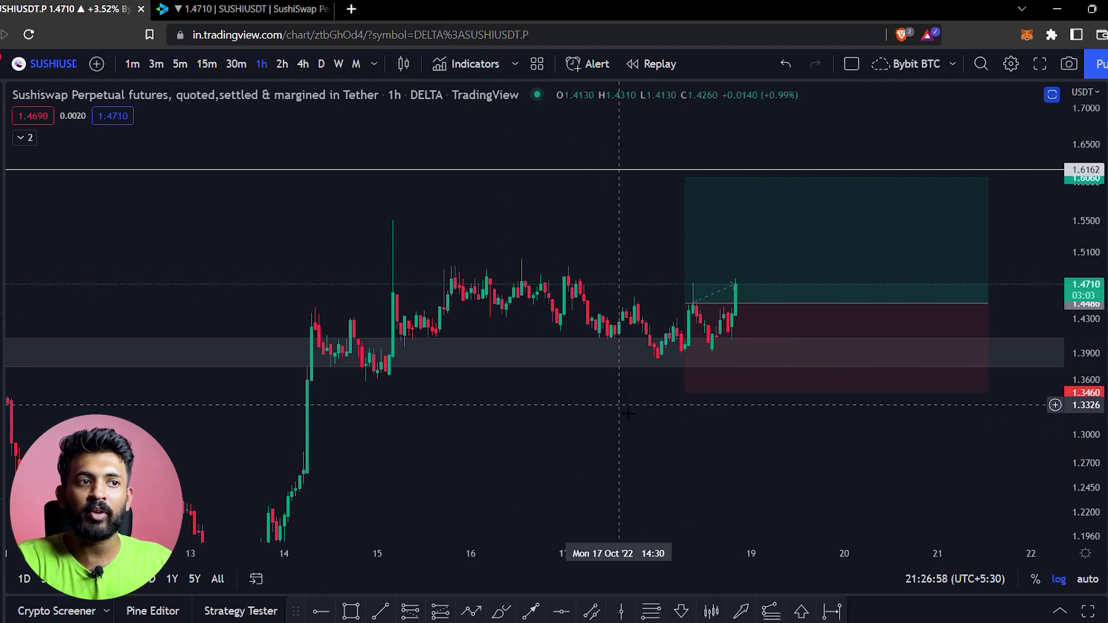
scroll(969, 421, "up", 5)
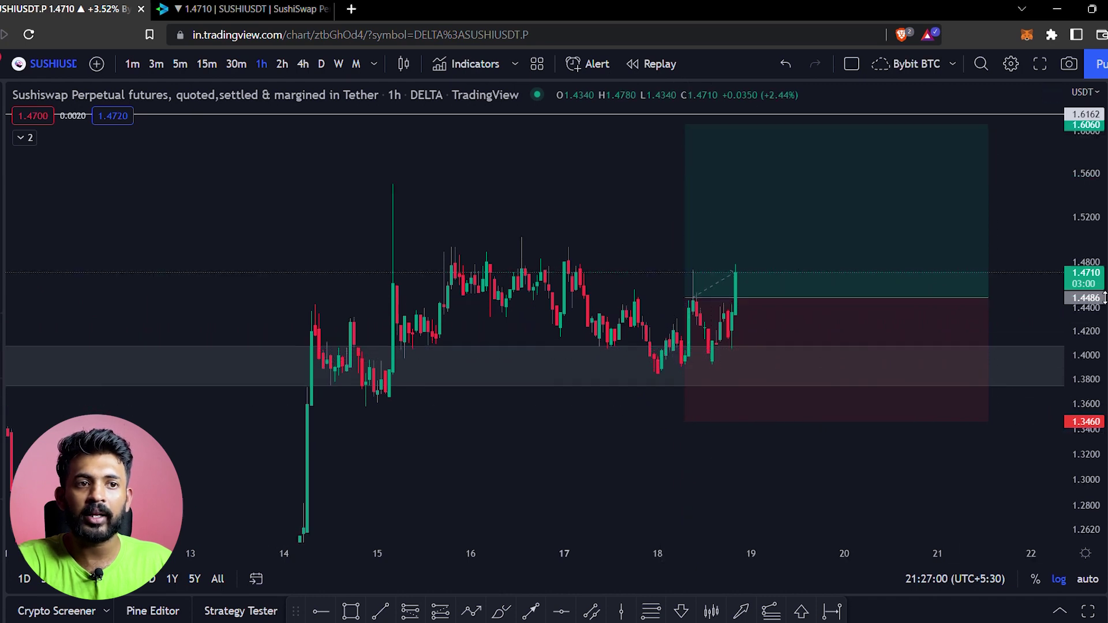
left_click_drag(528, 304, 492, 329)
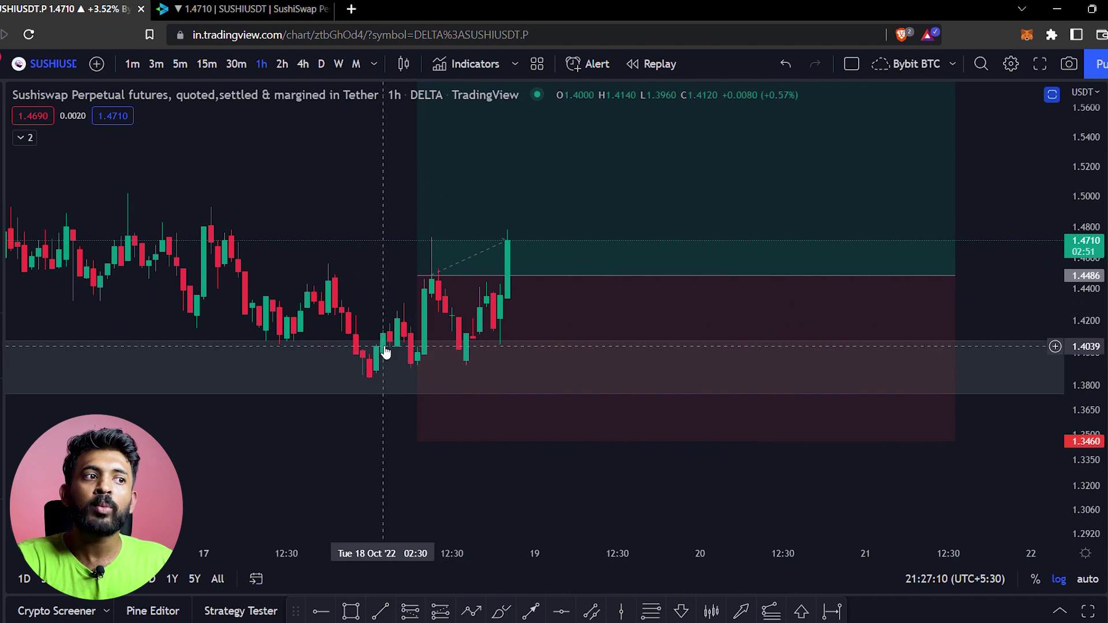
scroll(439, 295, "down", 2)
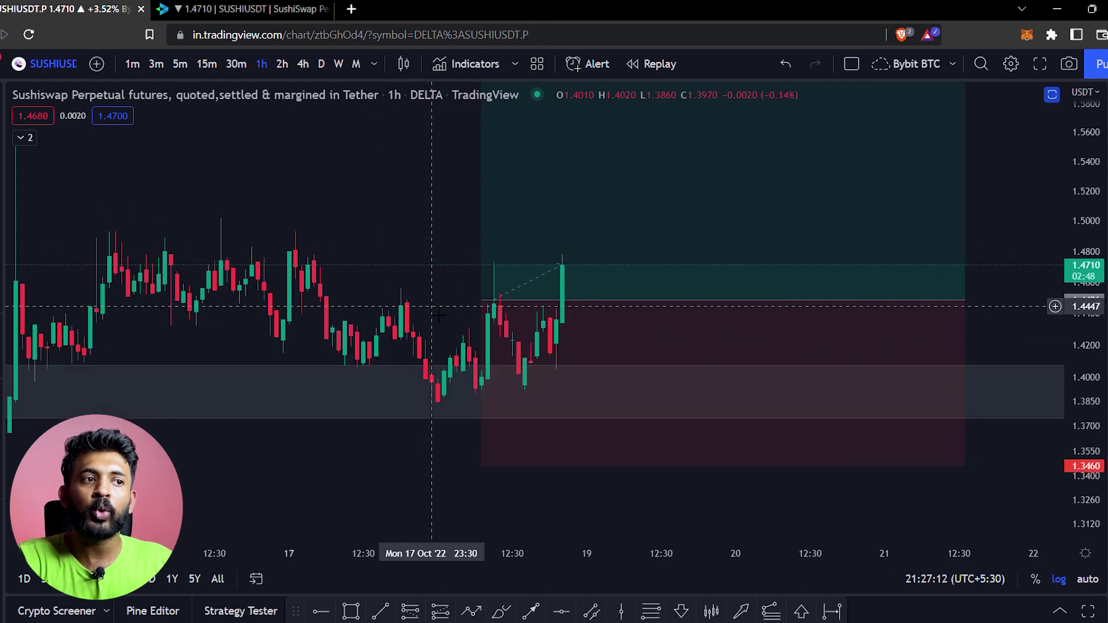
scroll(516, 337, "down", 5)
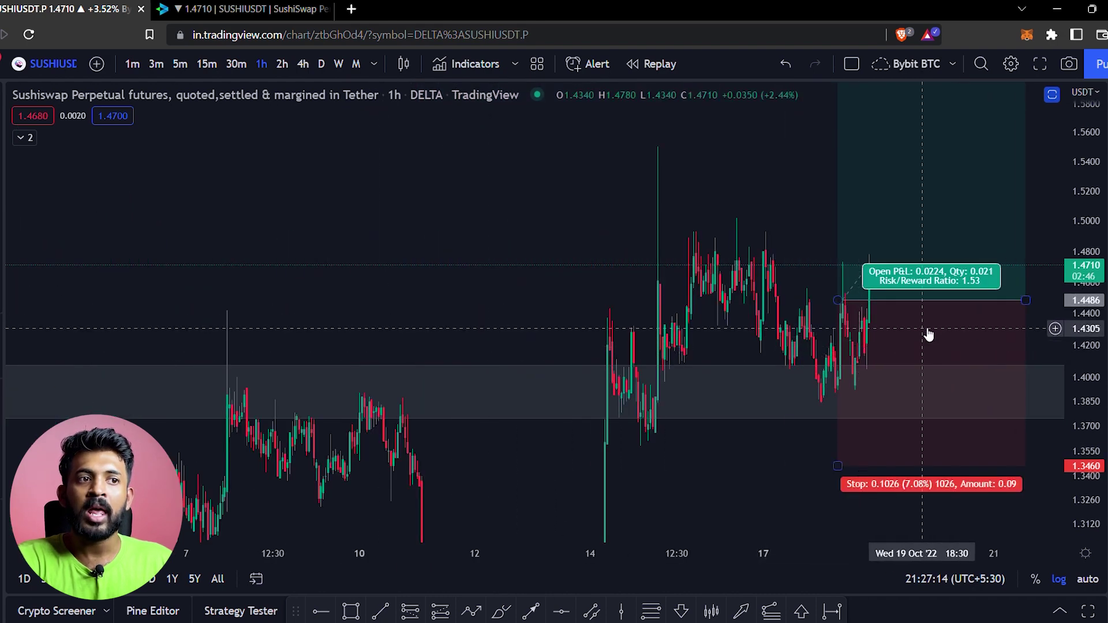
scroll(1055, 306, "down", 3)
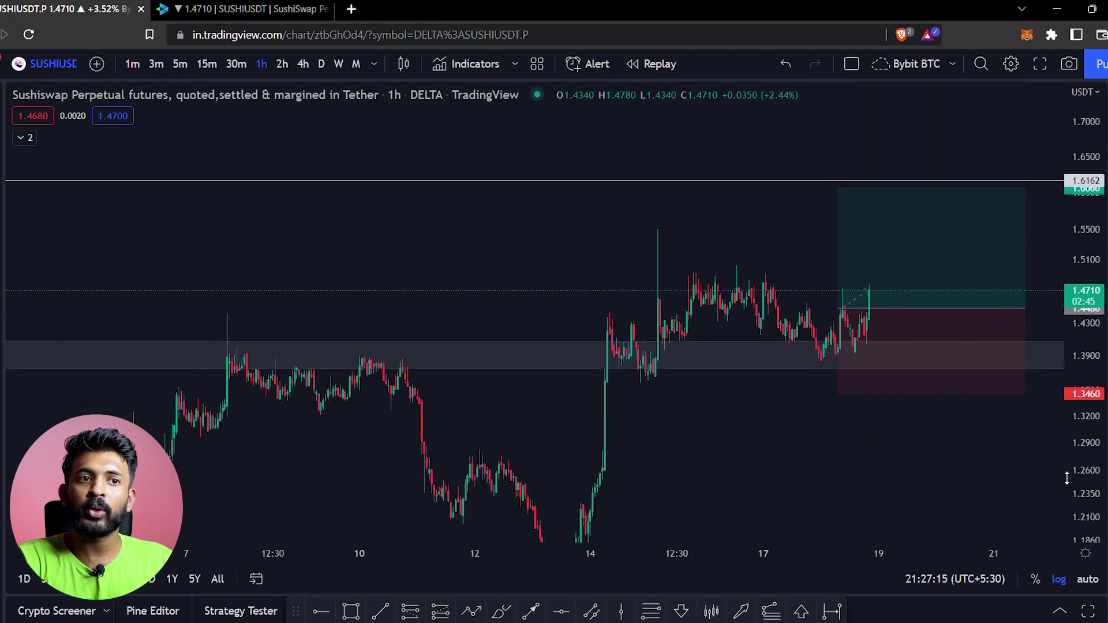
Go back to the 4-hour timeframe and inspect the October candles around the grey zone
left_click(302, 64)
scroll(981, 410, "up", 3)
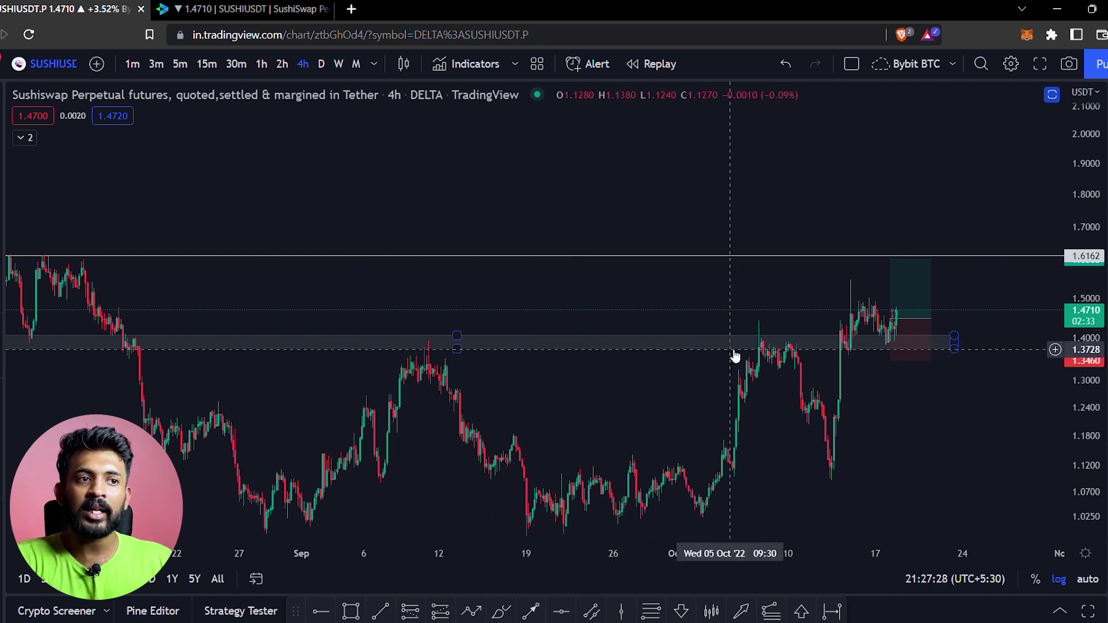
scroll(727, 361, "up", 3)
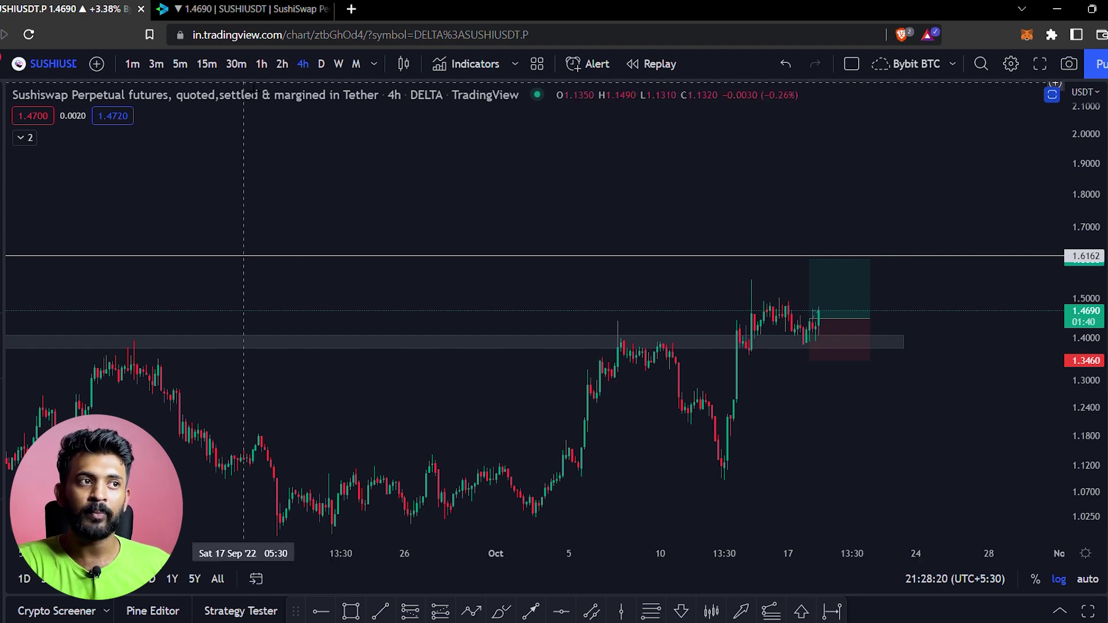
Show the chart on the 1-hour timeframe with the price scale stretched around the long position and the grey zone
left_click(259, 65)
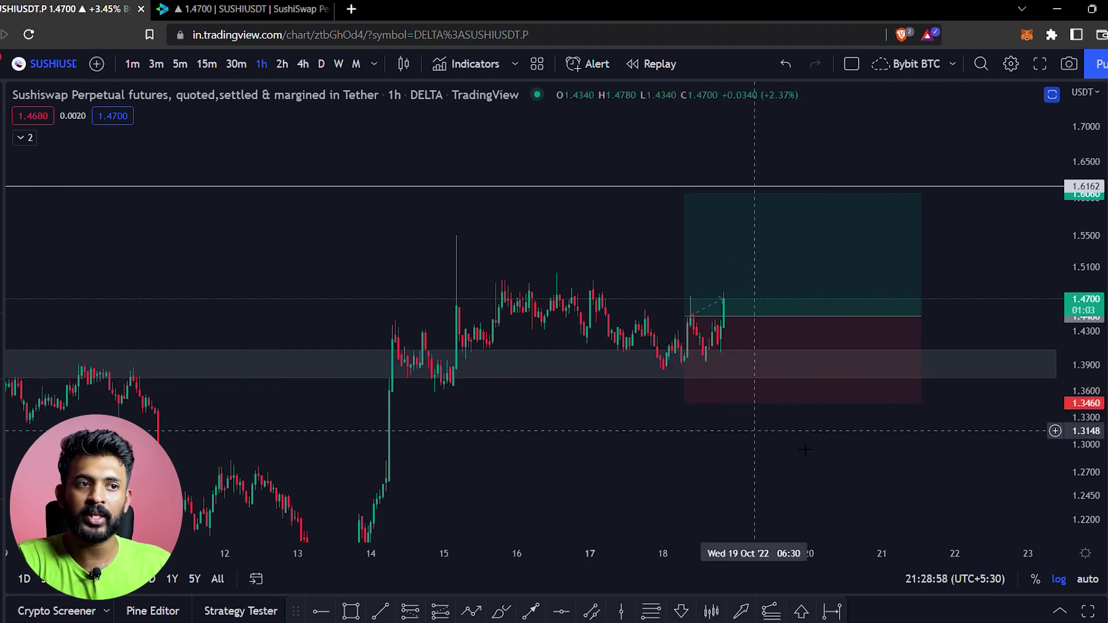
left_click_drag(1072, 445, 1072, 479)
left_click_drag(476, 476, 484, 454)
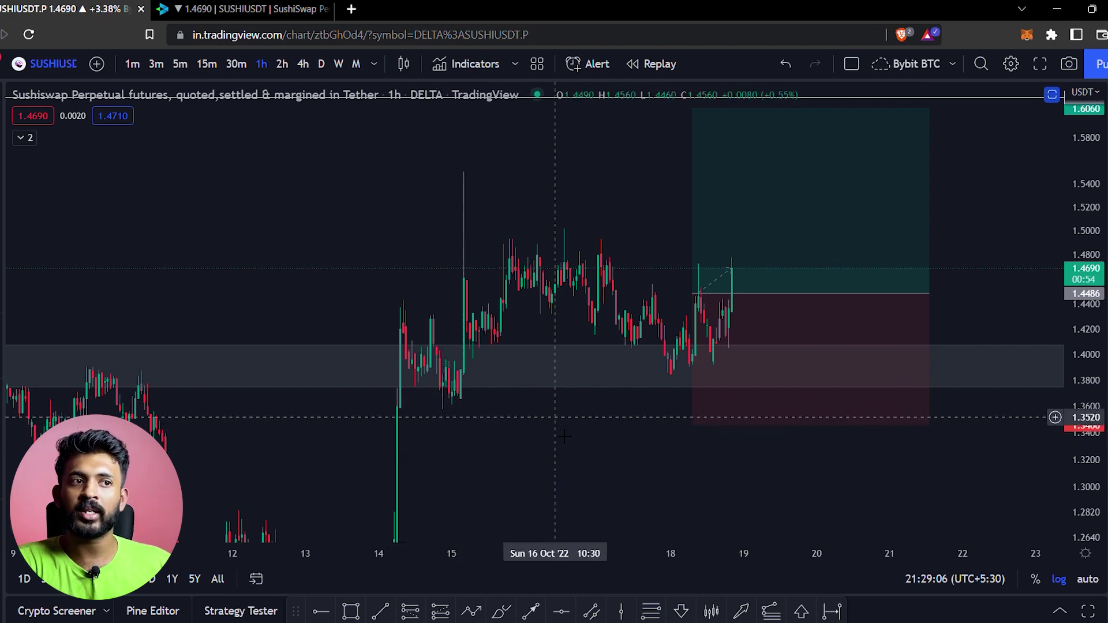
Examine on the 1-hour chart how the long position's target relates to the horizontal line at the August highs
key("alt+r")
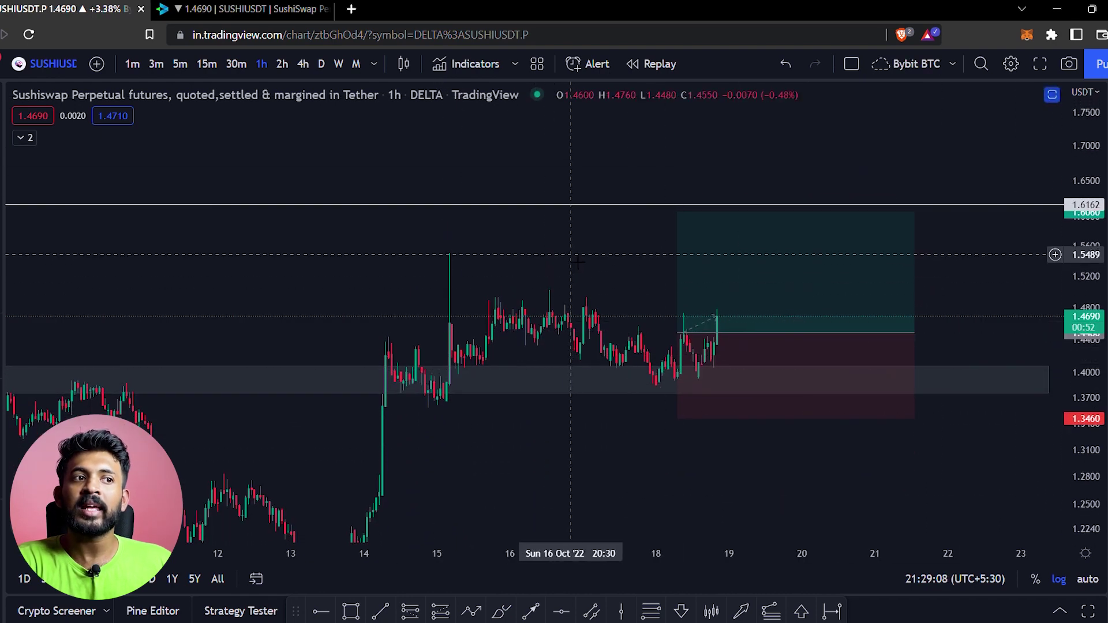
scroll(572, 254, "down", 5)
scroll(575, 255, "down", 5)
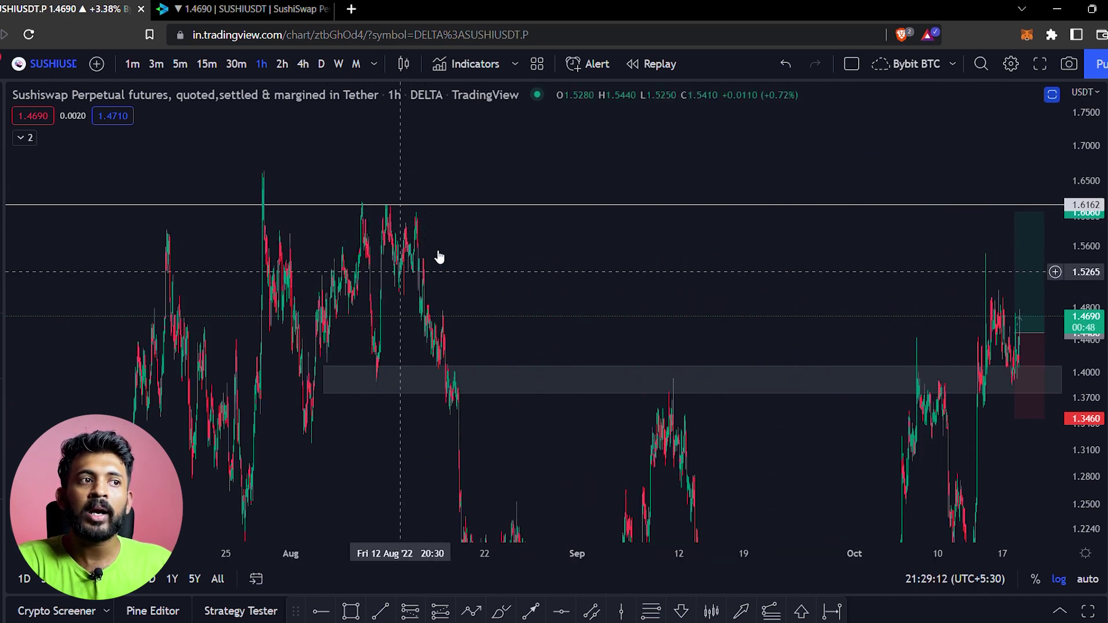
left_click_drag(719, 284, 425, 264)
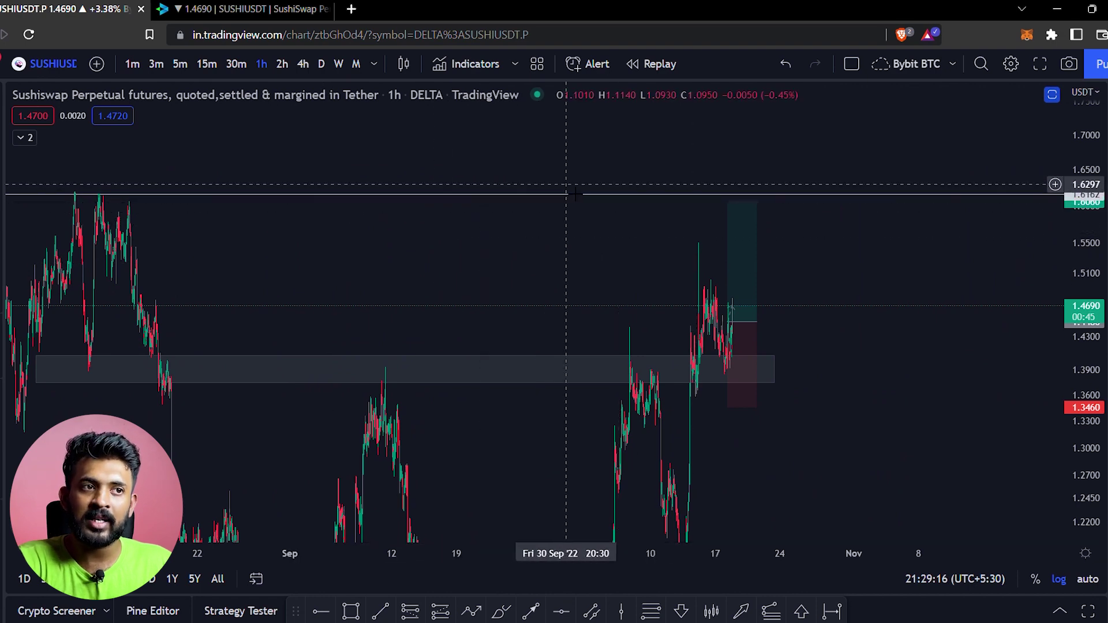
scroll(600, 223, "up", 3)
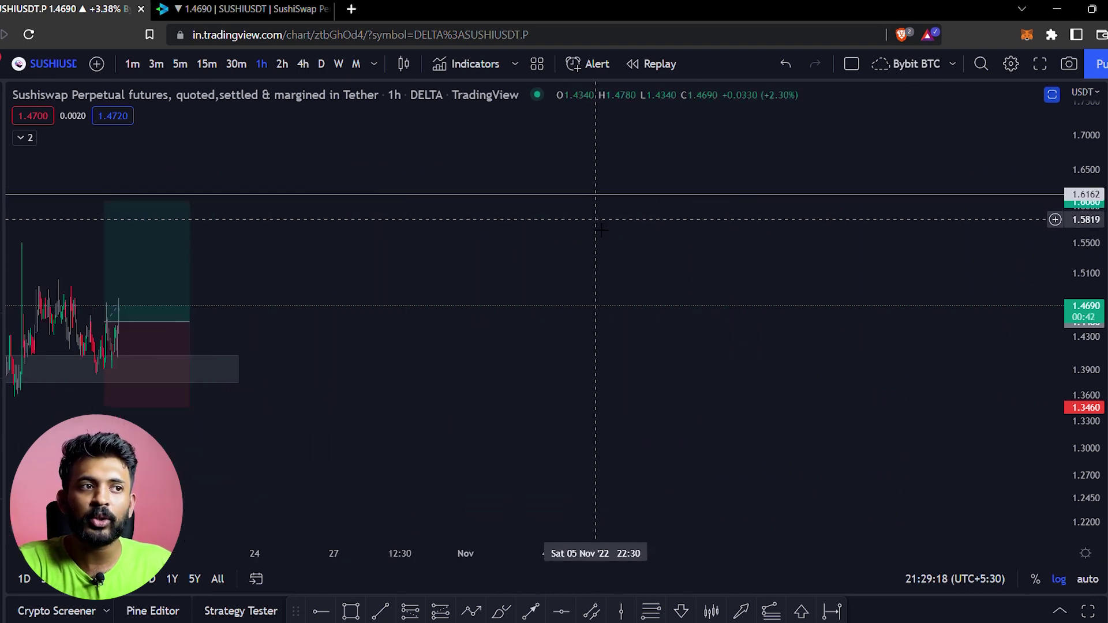
left_click_drag(600, 222, 922, 316)
scroll(923, 316, "up", 2)
left_click_drag(292, 299, 643, 293)
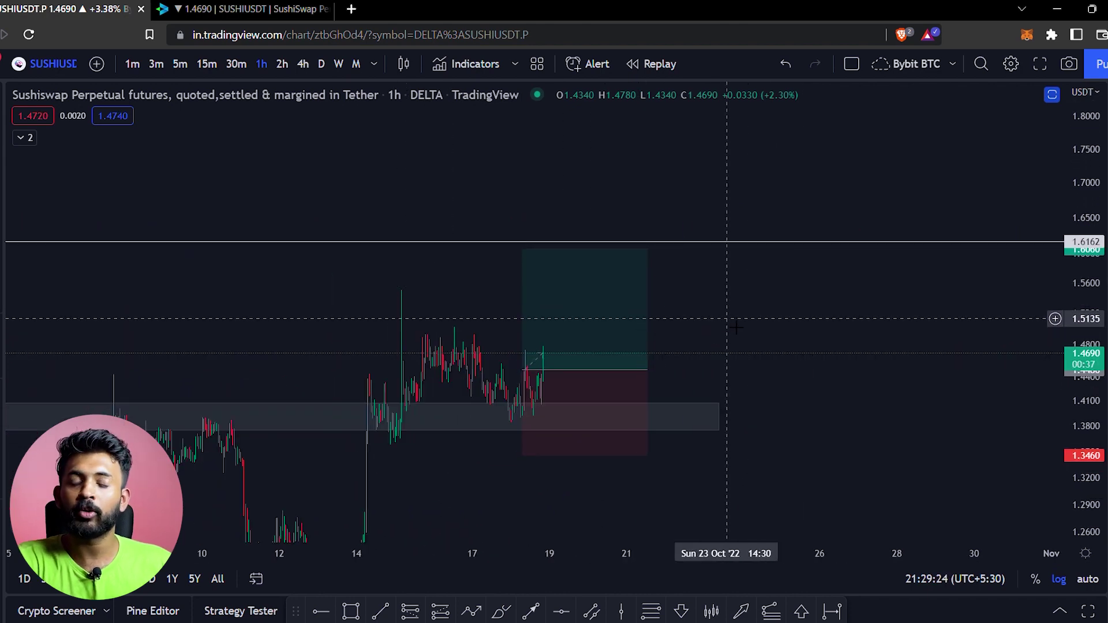
left_click_drag(768, 322, 885, 317)
scroll(885, 317, "up", 2)
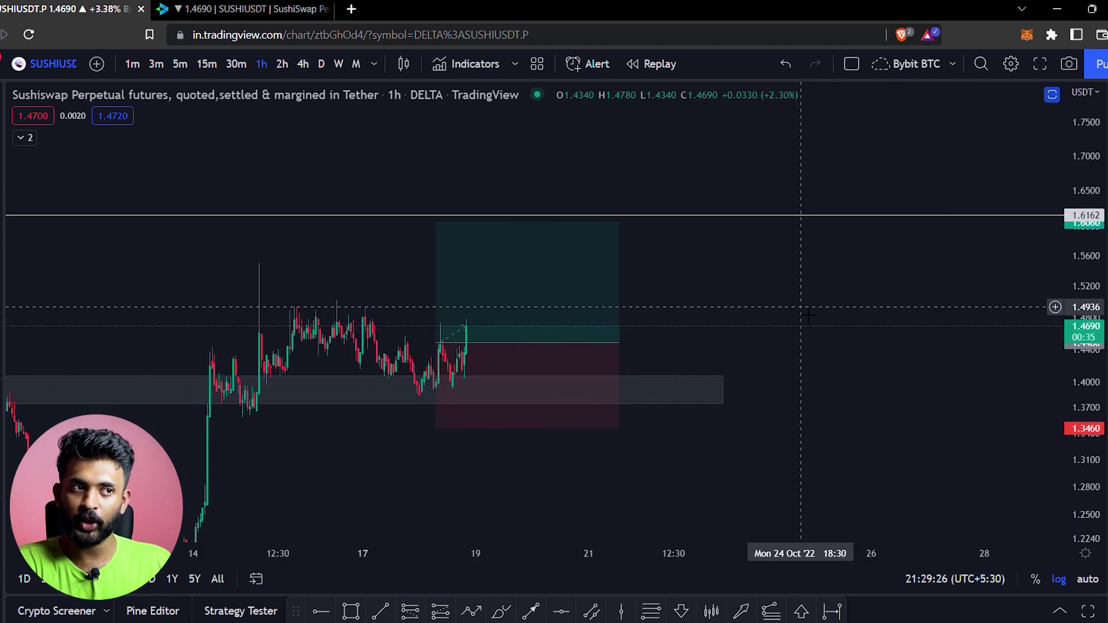
left_click_drag(807, 314, 890, 294)
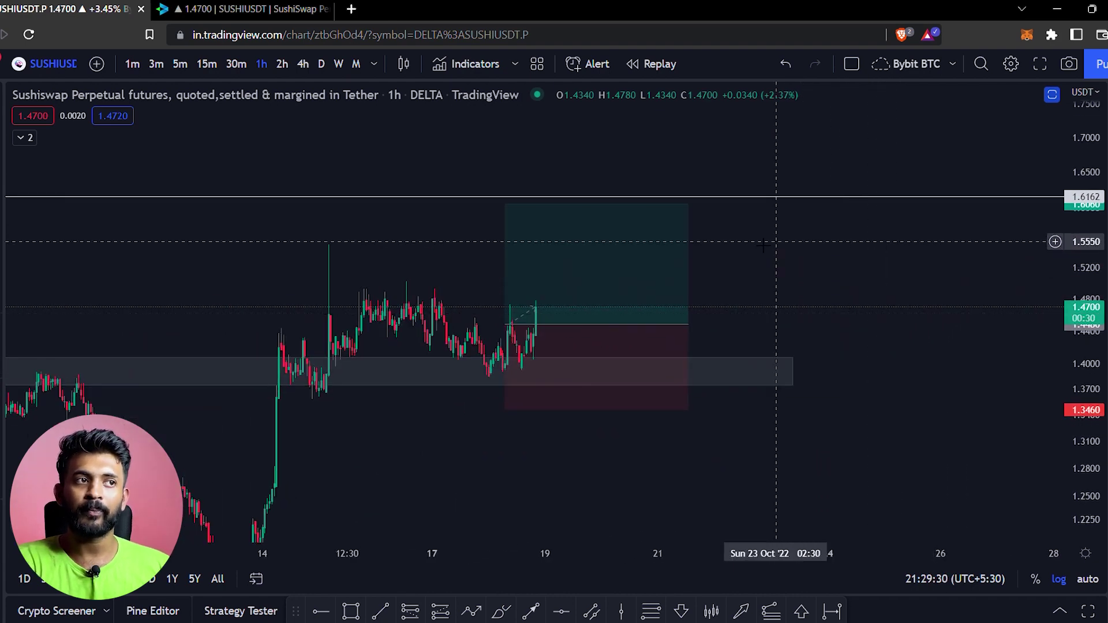
Switch to Delta Exchange and review the open SUSHIUSDT position's entry price, margin and unrealised profit, plus the order form
key("ctrl+Tab")
scroll(1019, 418, "down", 4)
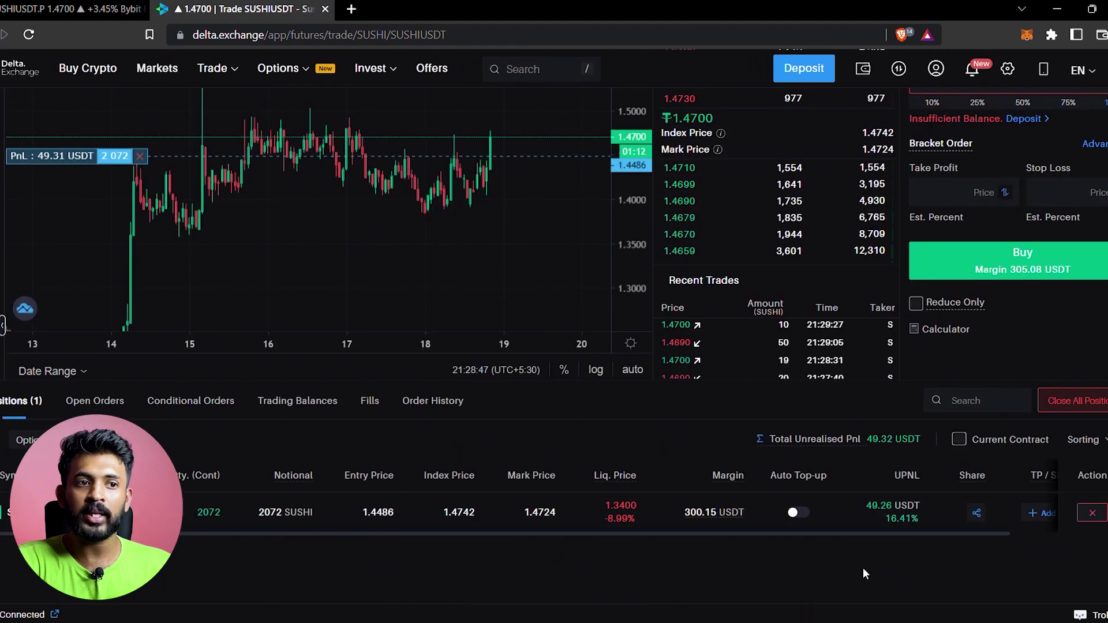
left_click_drag(888, 535, 989, 536)
scroll(949, 563, "up", 4)
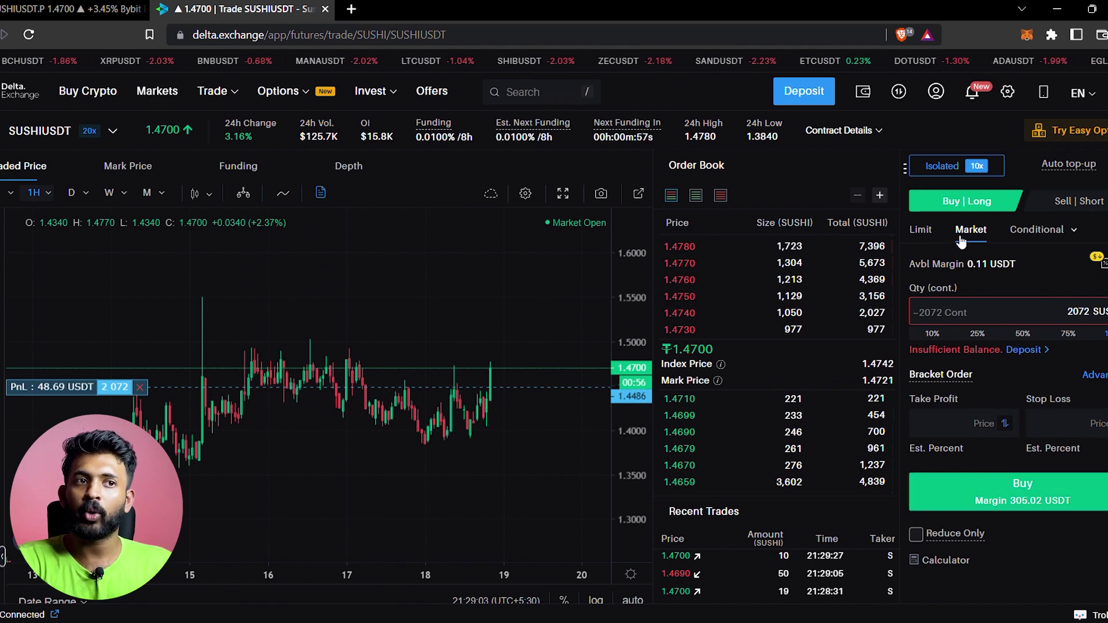
Review the isolated margin mode with leverage kept at 10x, and close the position's profit share card
left_click(961, 165)
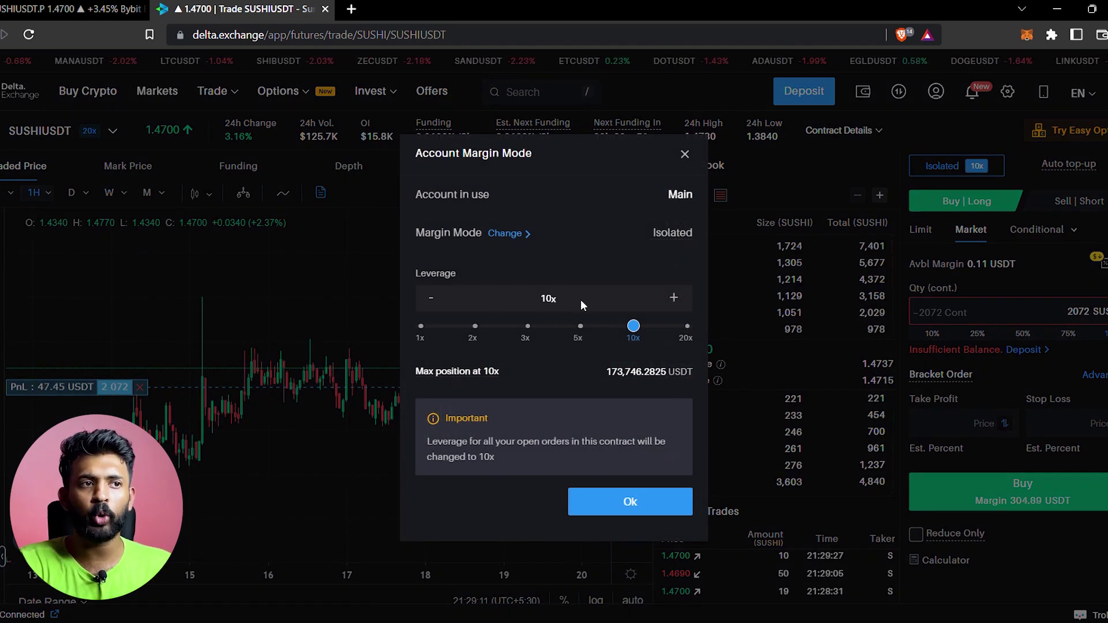
left_click(635, 501)
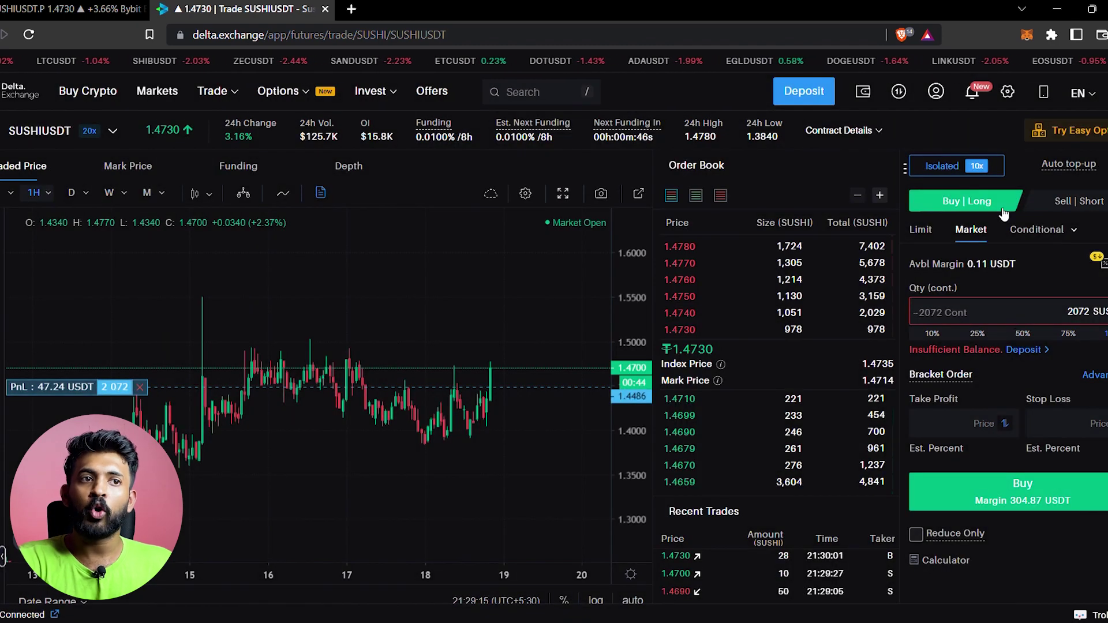
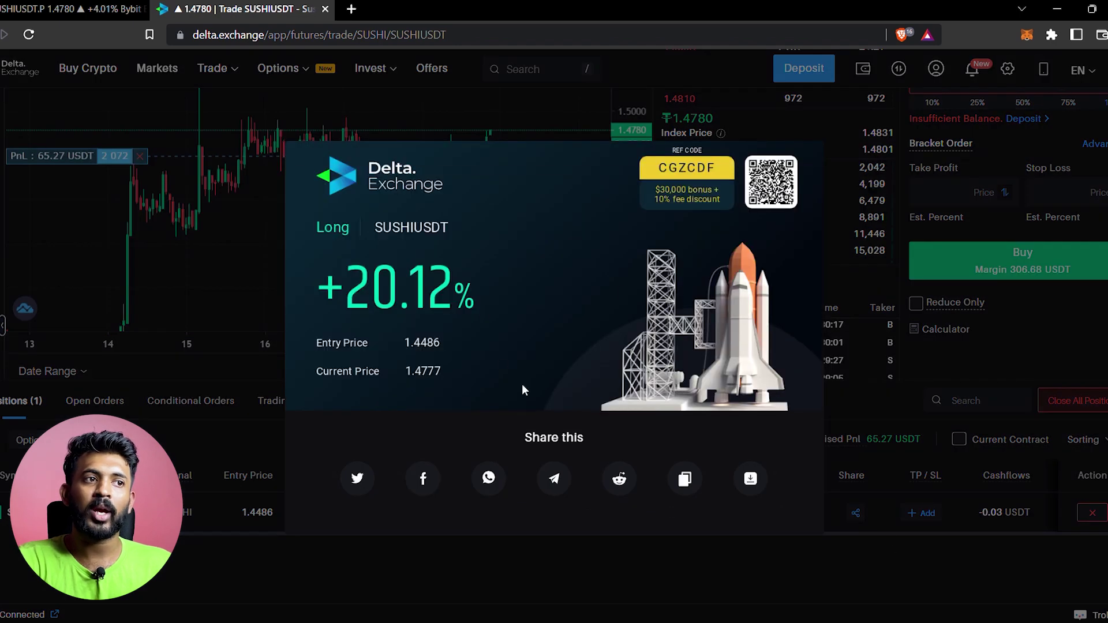
left_click(869, 563)
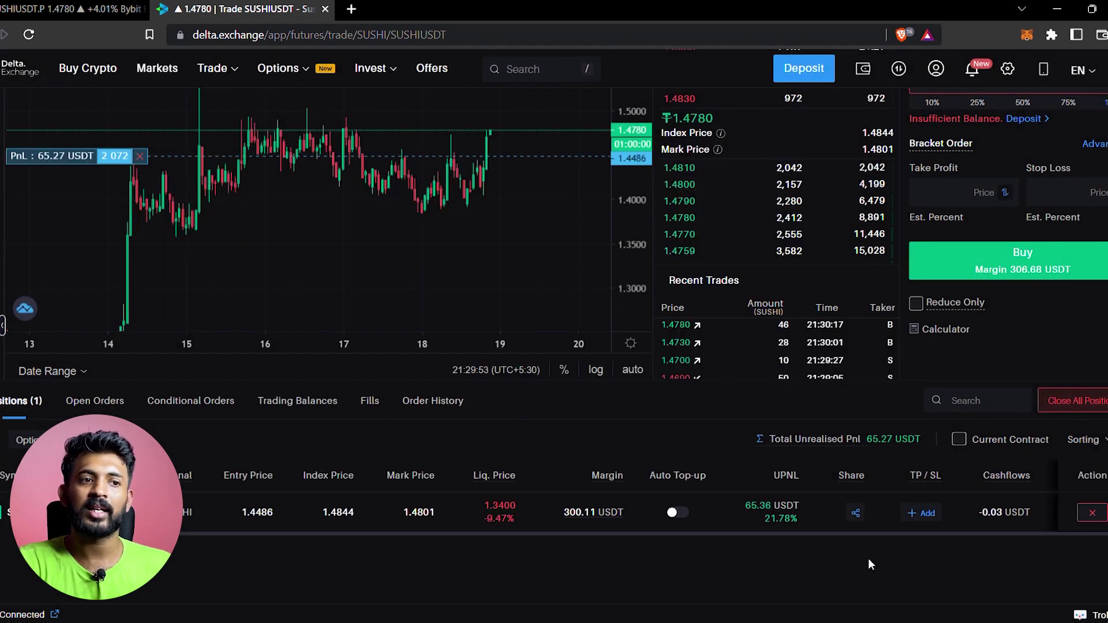
Start a bracket order for the open SUSHIUSDT position with take-profit trigger price 1.6060, copied from the TradingView long position's profit level
scroll(864, 559, "down", 1)
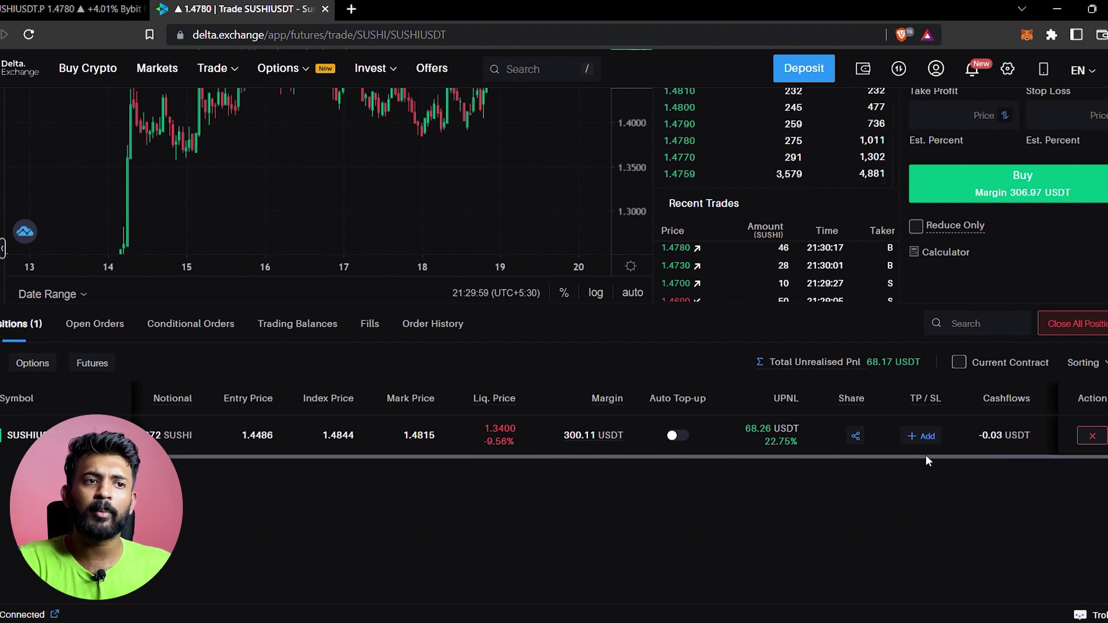
left_click(921, 437)
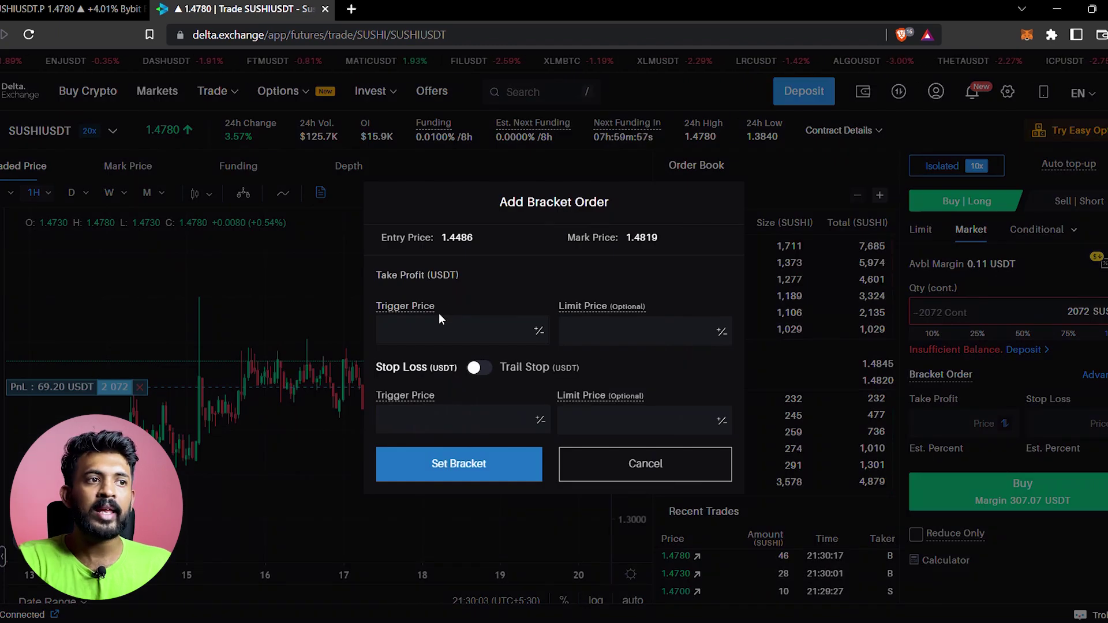
left_click(427, 340)
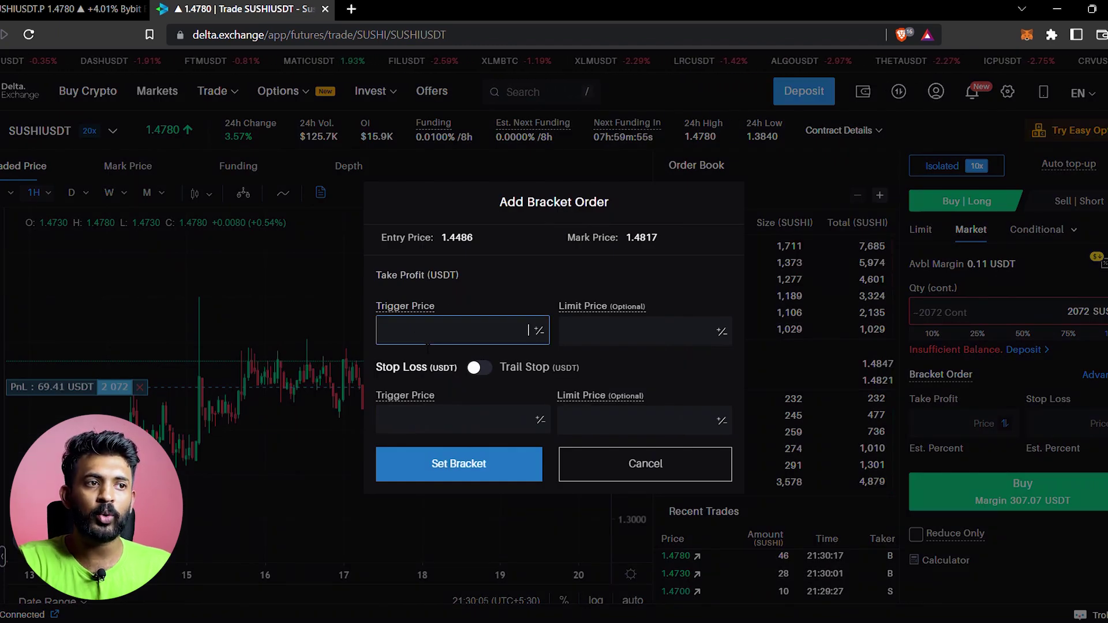
left_click(74, 4)
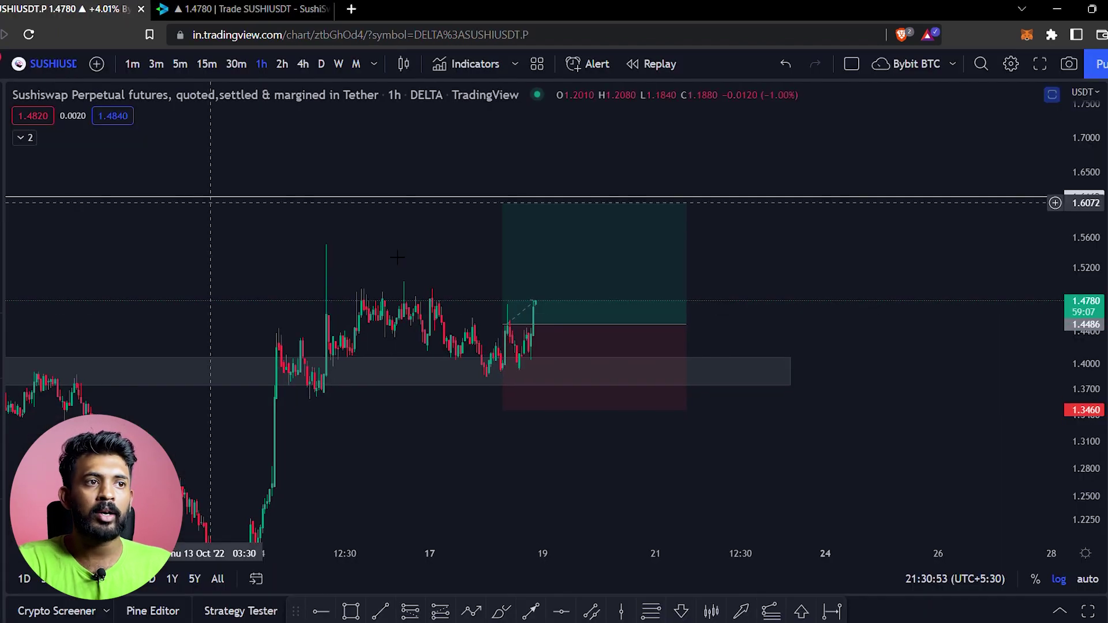
double_click(539, 254)
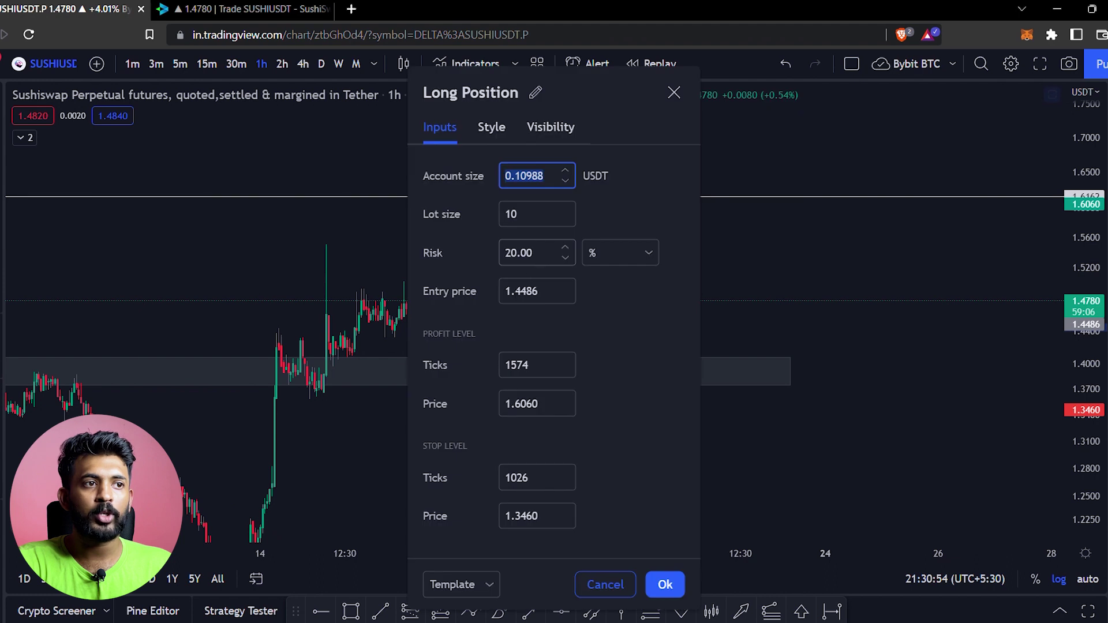
left_click(553, 412)
key("ctrl+c")
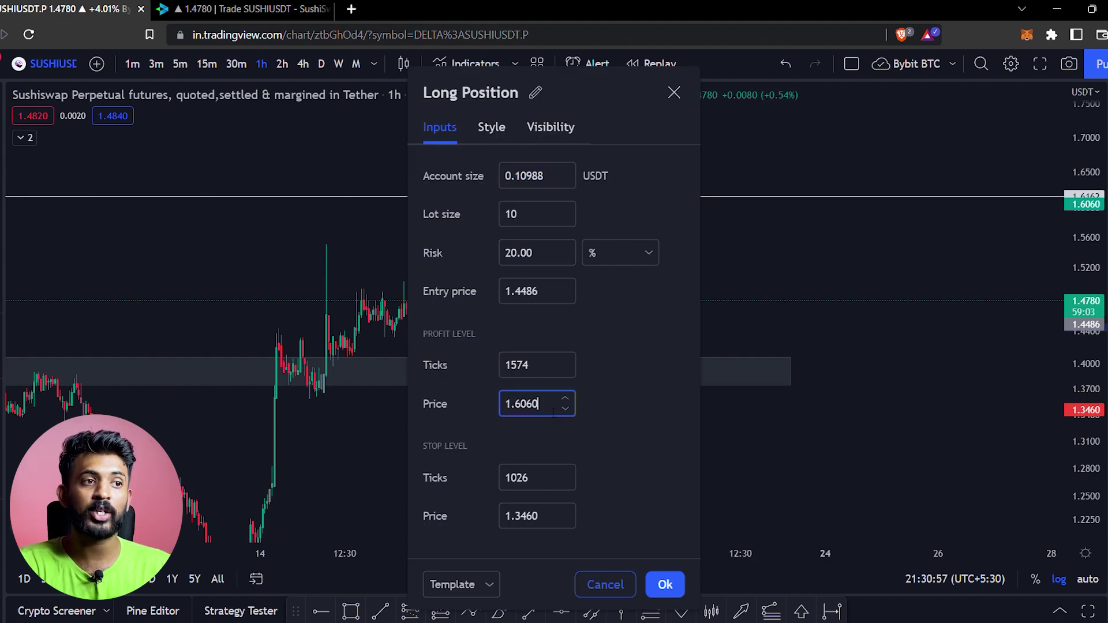
key("ctrl+Tab")
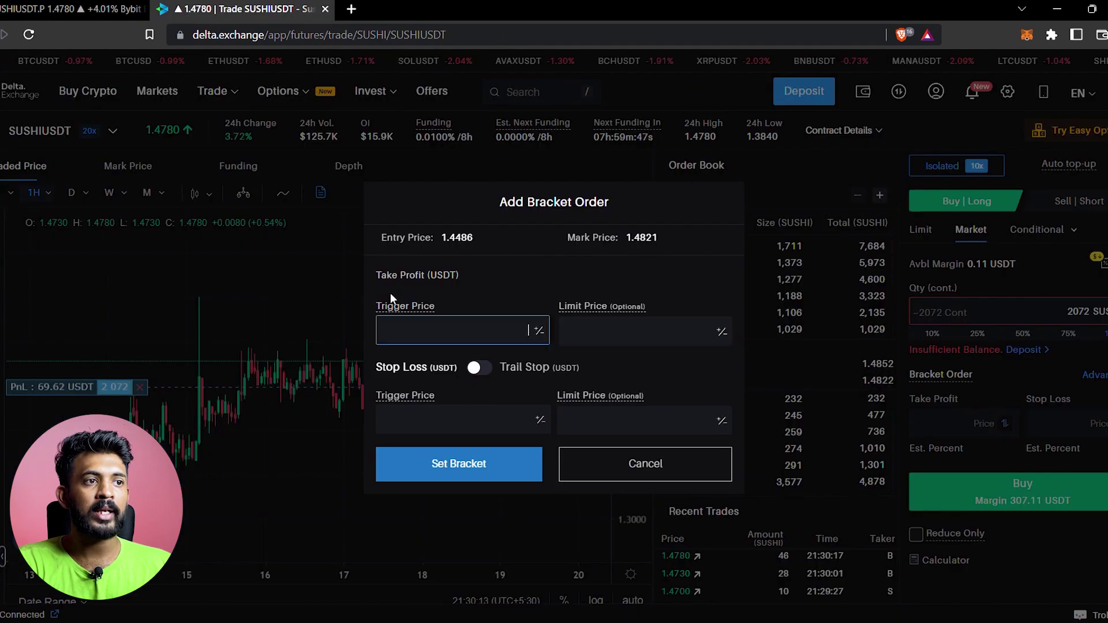
key("ctrl+v")
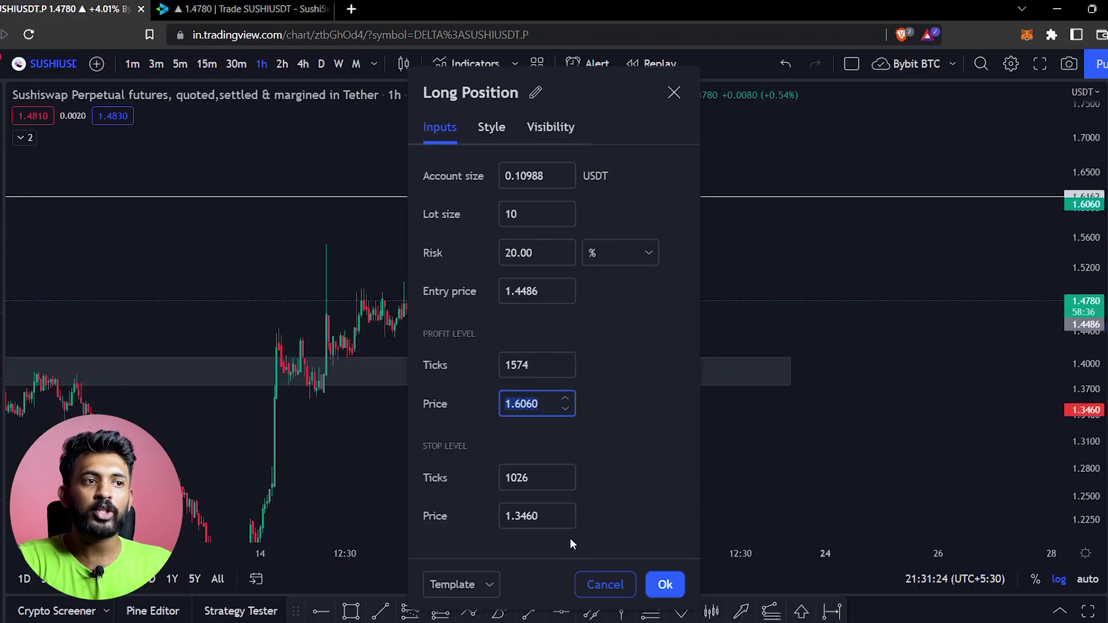
Copy the stop level 1.3460 from the TradingView long position as the stop-loss trigger price and set the bracket order
left_click(549, 522)
key("ctrl+c")
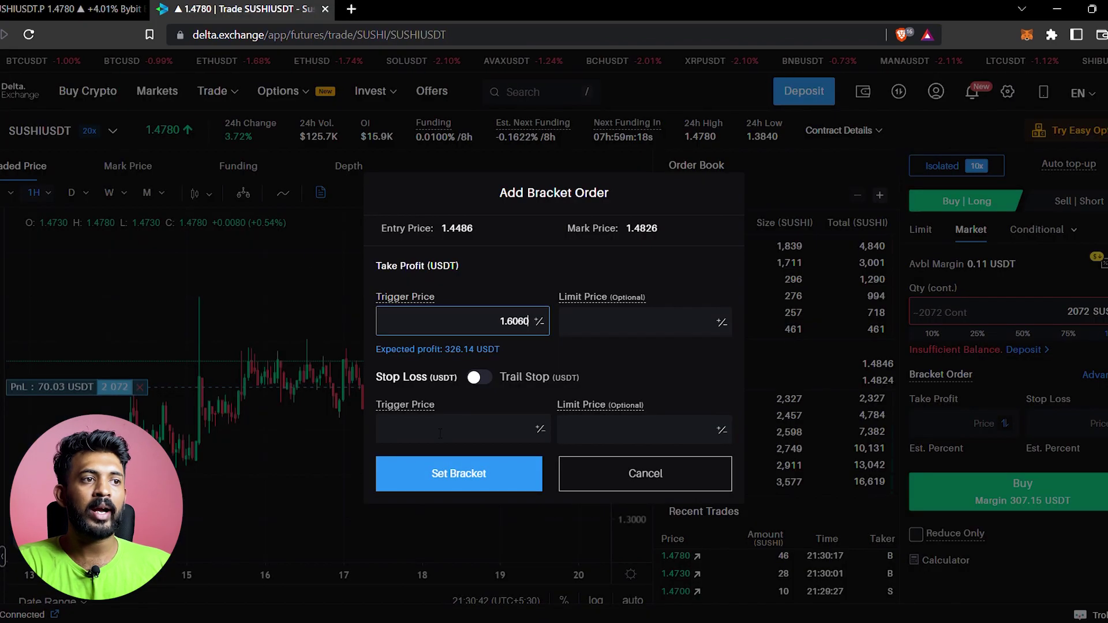
left_click(440, 433)
key("ctrl+v")
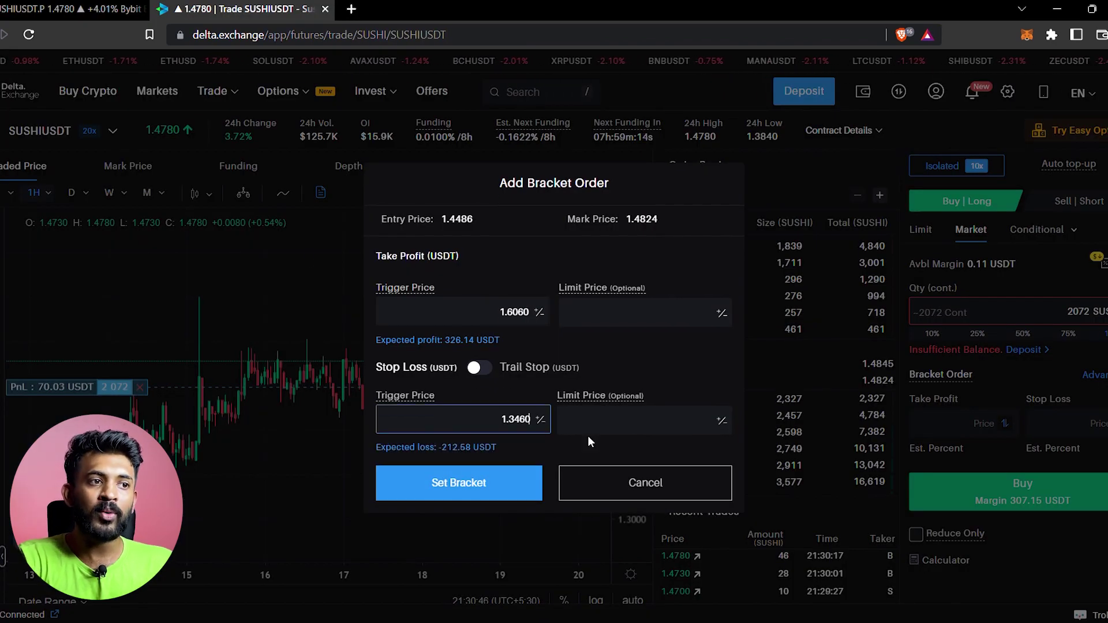
left_click(570, 443)
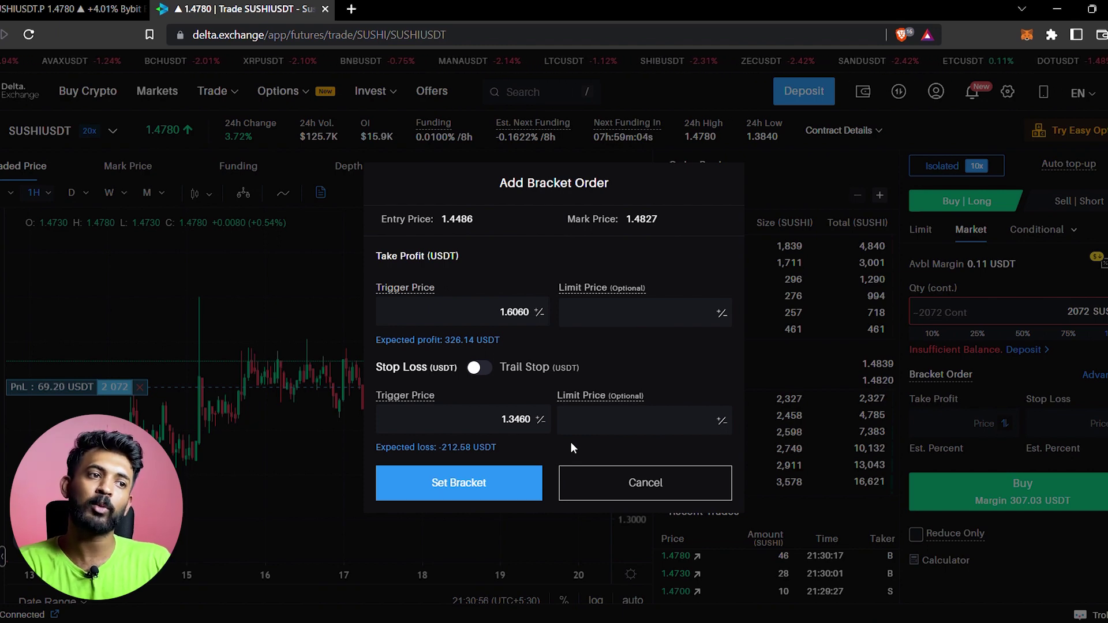
left_click(499, 484)
Inspect the open position and its take-profit and stop-loss bracket lines on the Delta Exchange chart
scroll(495, 483, "down", 6)
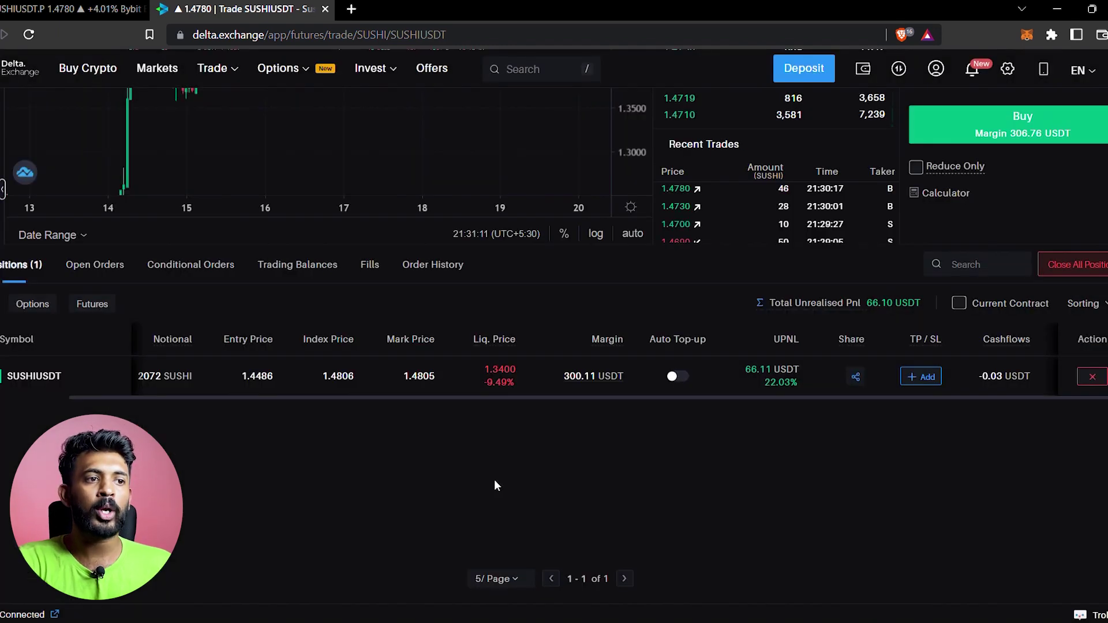
scroll(858, 501, "up", 4)
left_click_drag(569, 333, 542, 366)
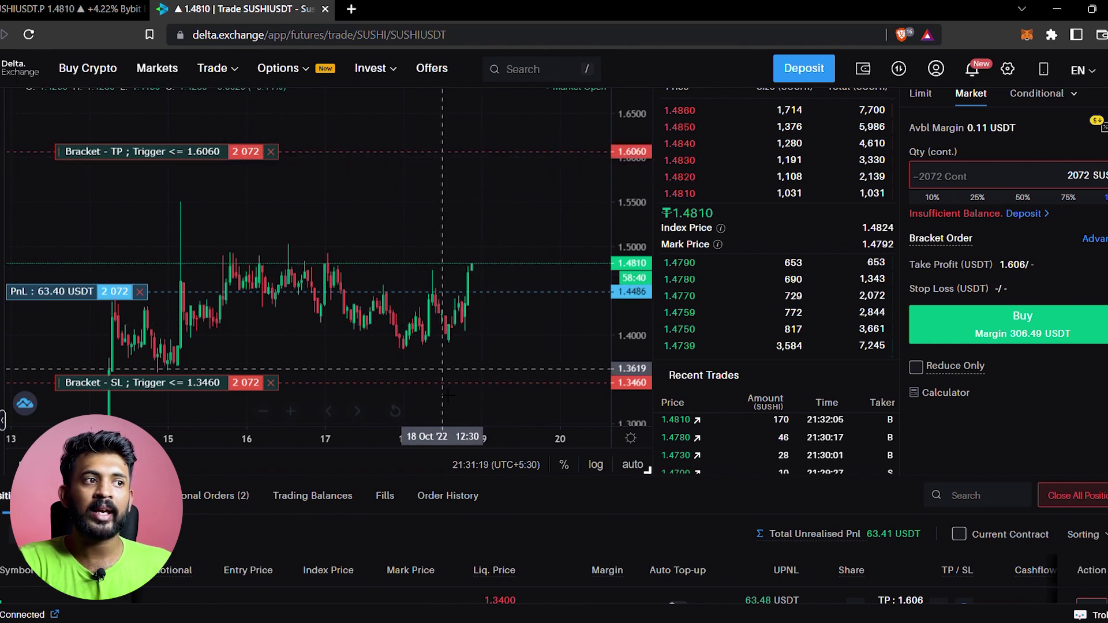
left_click_drag(548, 353, 520, 333)
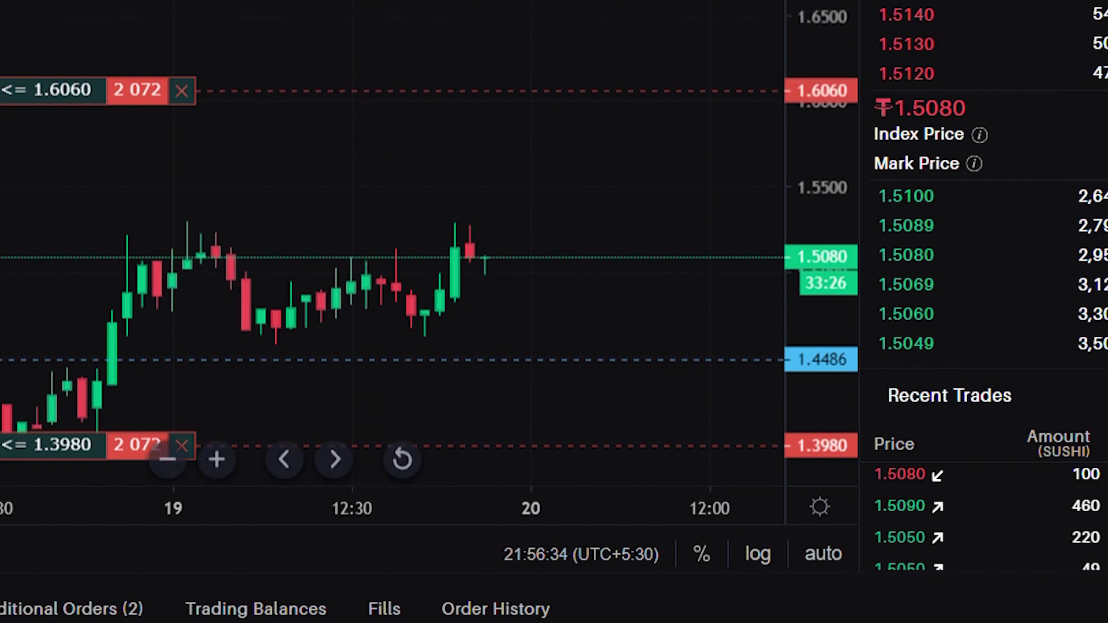
mouse_move(260, 373)
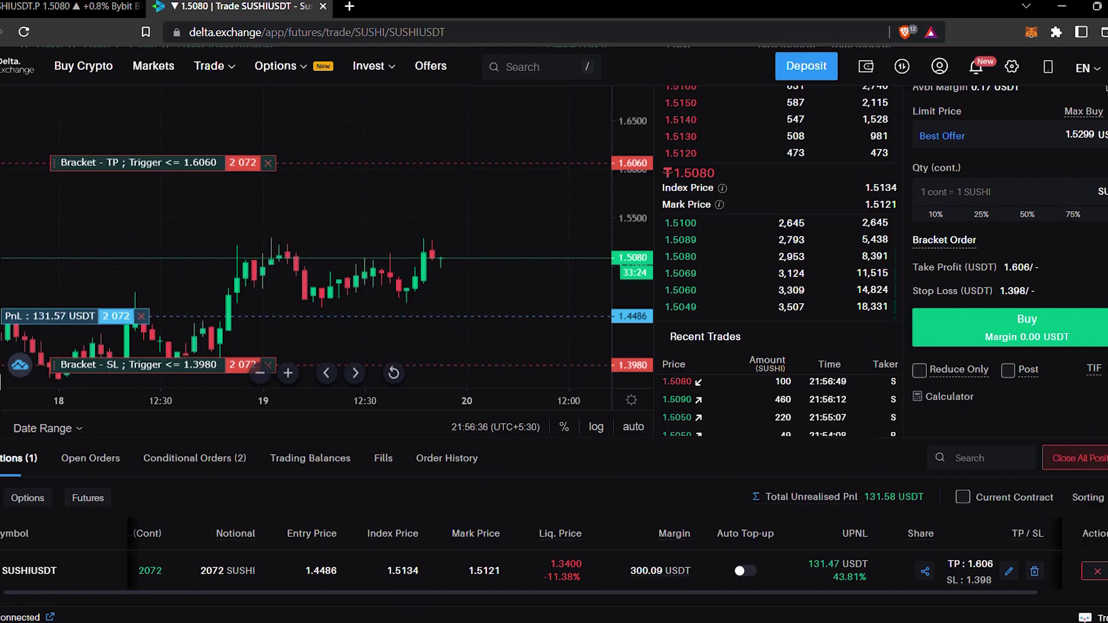